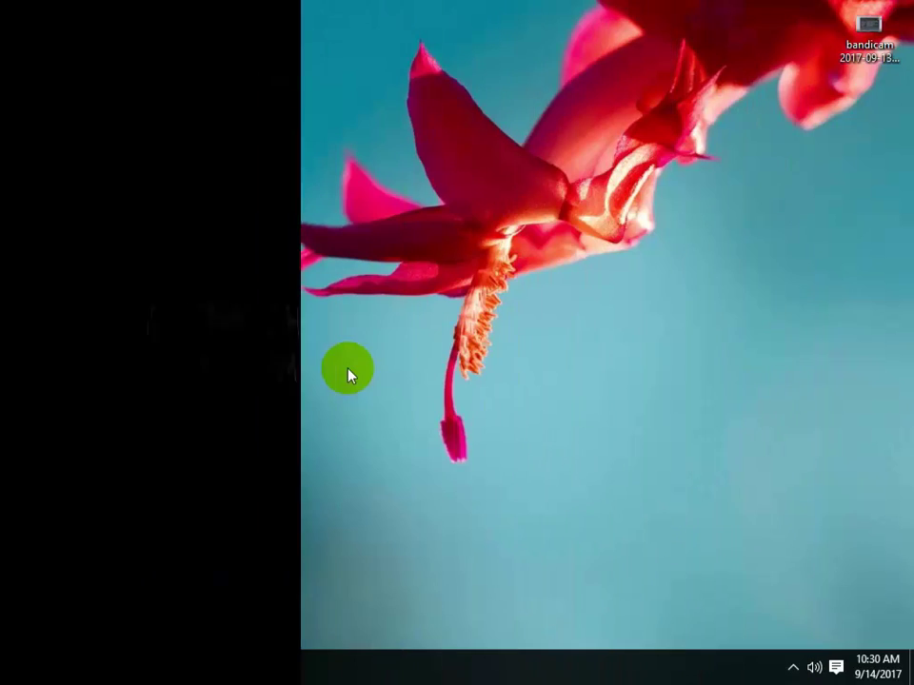
Check the contents of the WINPE (K:) drive in This PC, close the window and refresh the desktop.
double_click(39, 121)
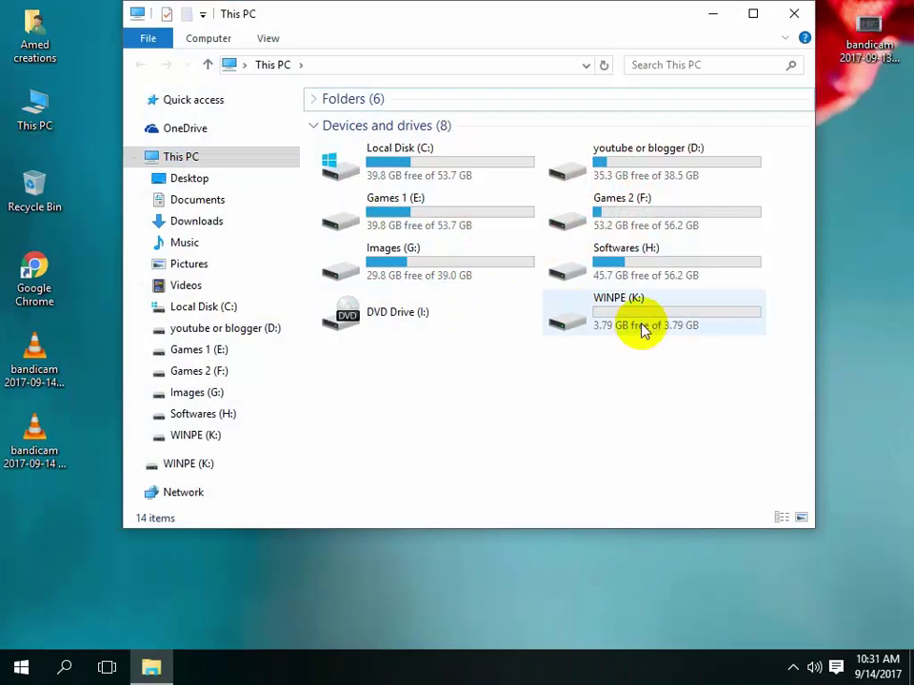
double_click(657, 328)
left_click(140, 64)
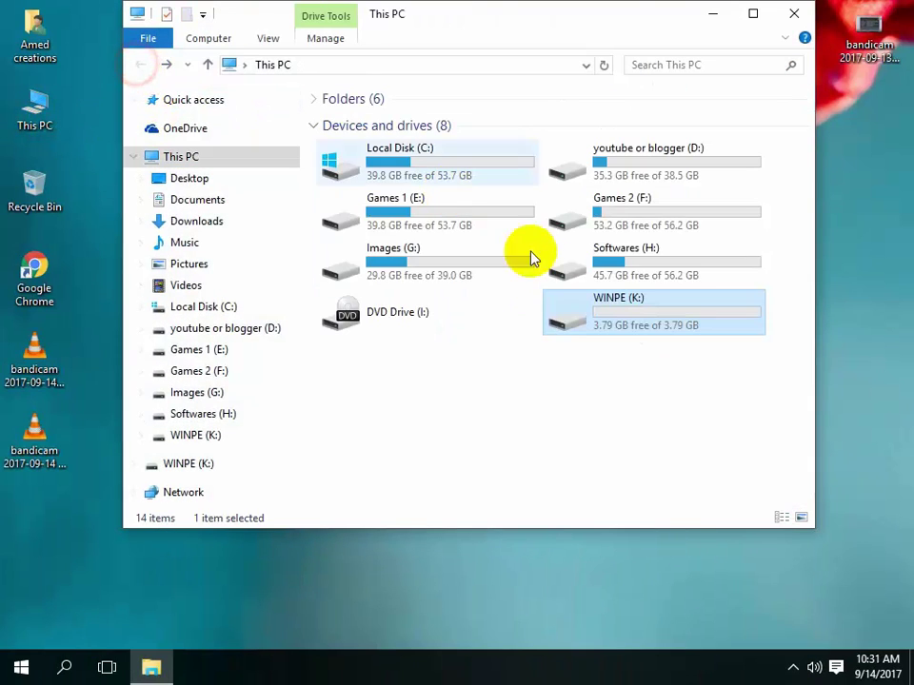
left_click(779, 17)
right_click(465, 200)
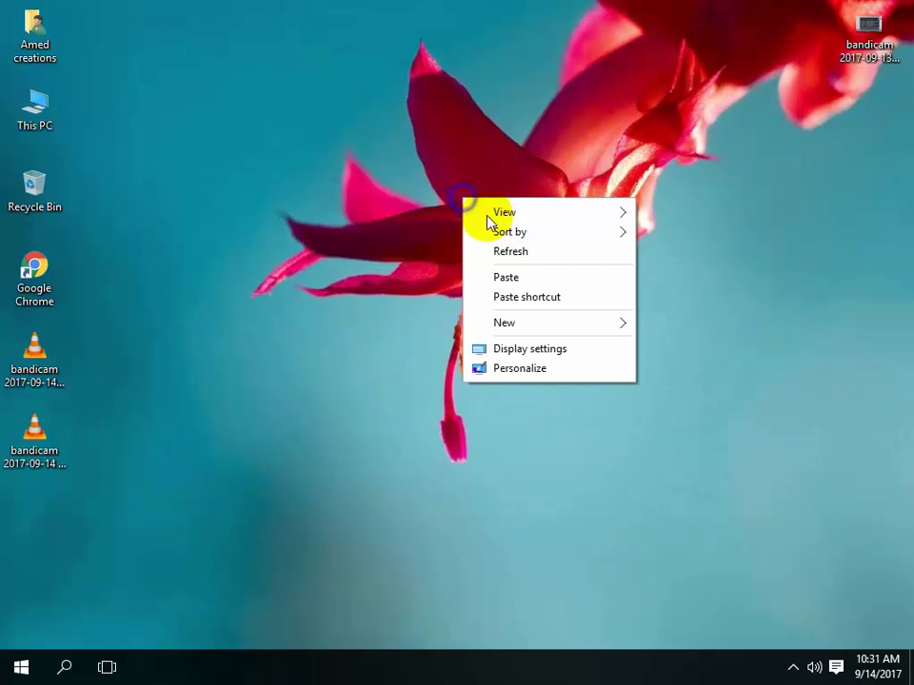
left_click(506, 251)
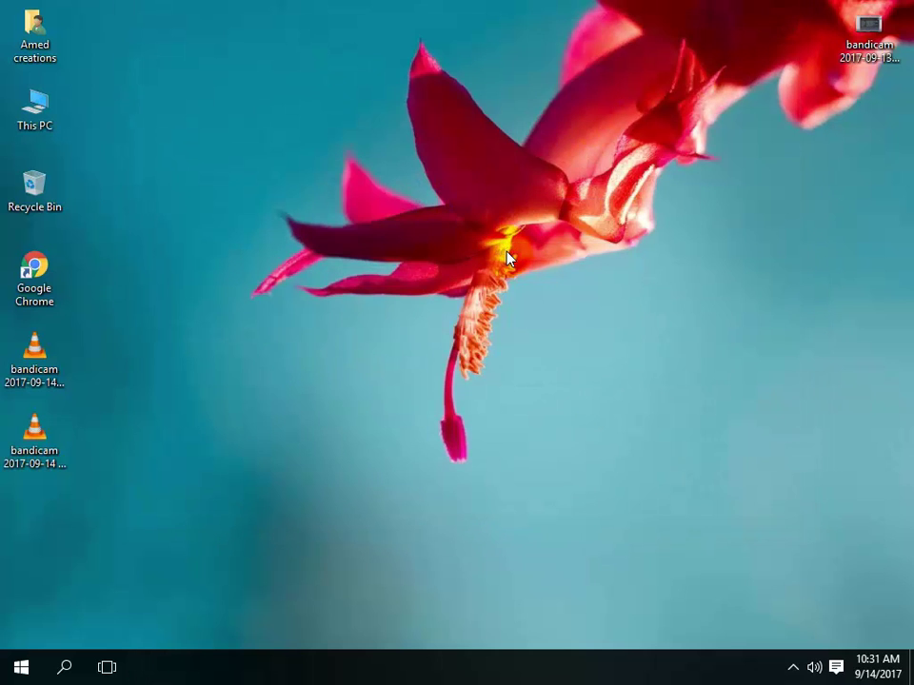
Open a Command Prompt by running cmd from the Run dialog.
key("super")
type("r")
left_click(571, 250)
key("super+r")
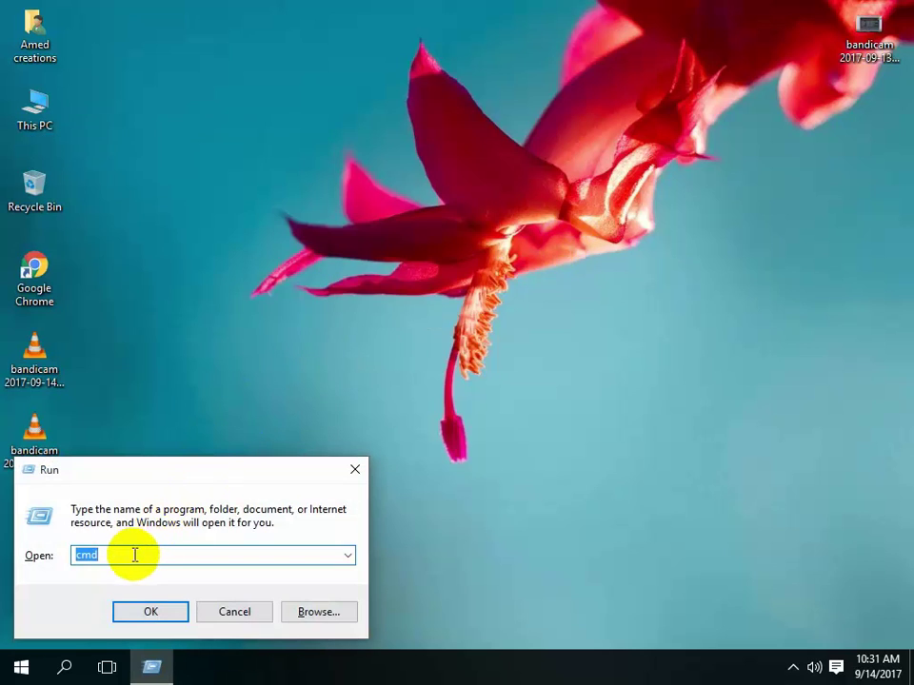
left_click(134, 555)
key("BackSpace")
key("BackSpace")
key("BackSpace")
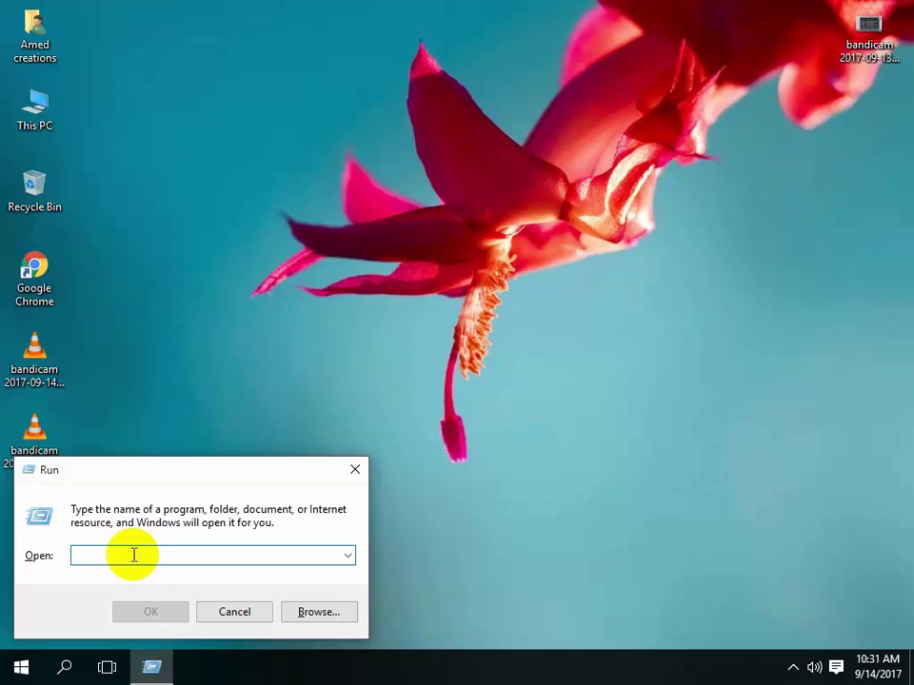
type("cmd")
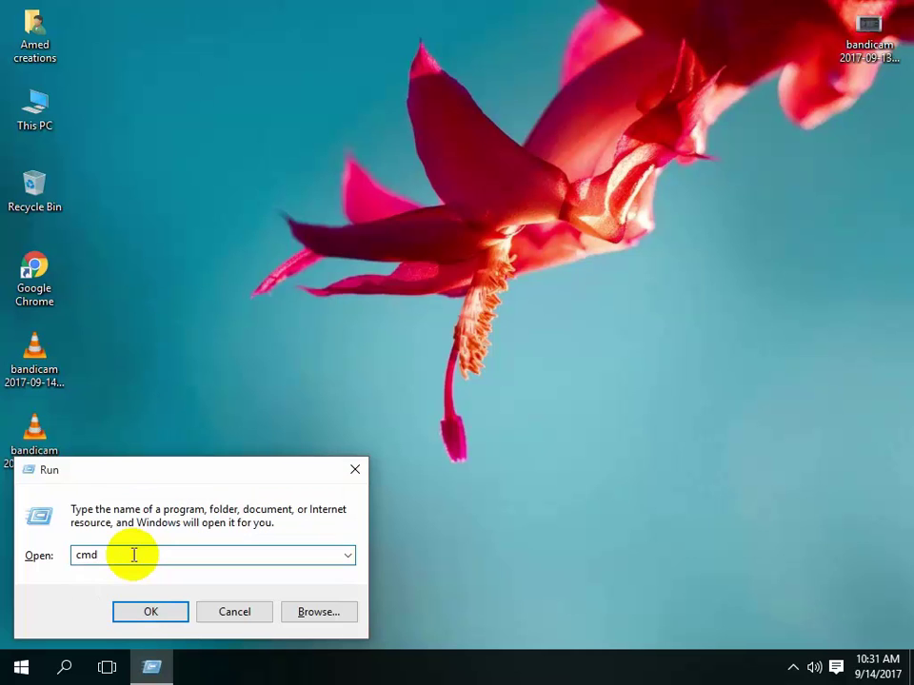
left_click(144, 610)
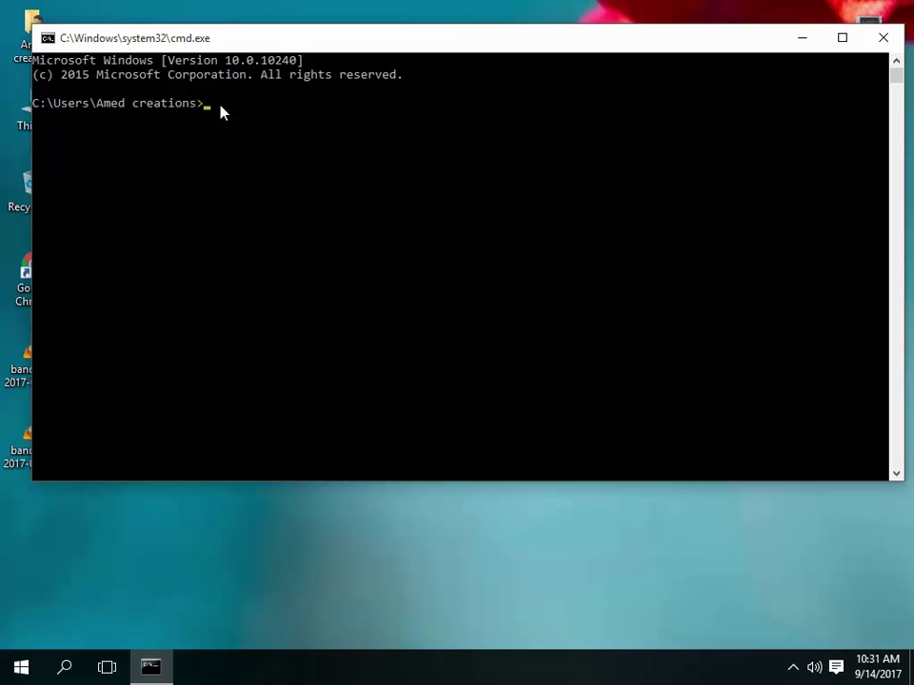
Start diskpart and close the original Command Prompt window.
type("skpart")
key("Return")
left_click(898, 40)
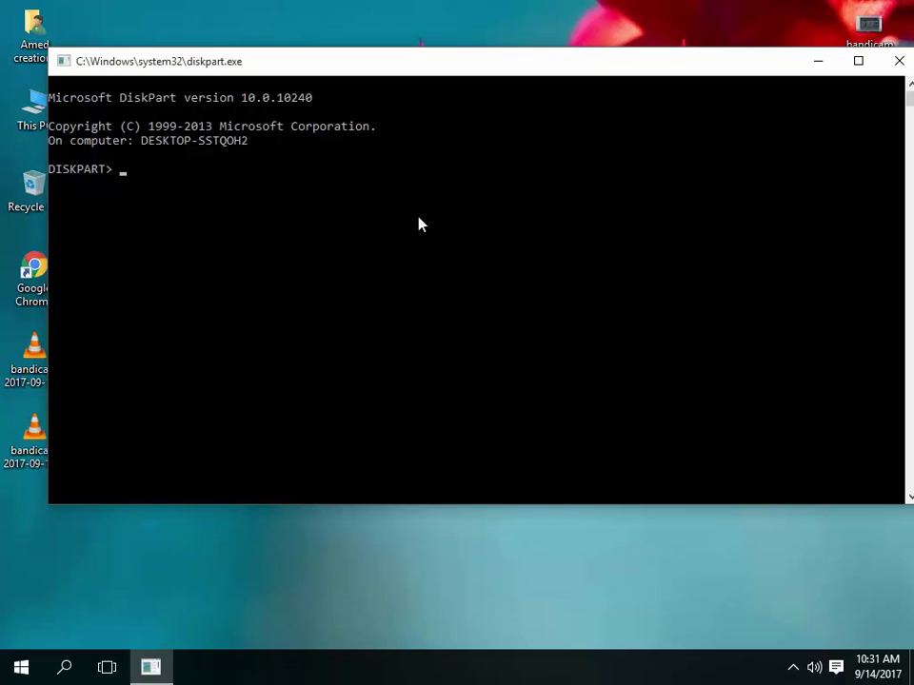
List all disks in DiskPart with list disk and move its window clear of the This PC desktop icon.
type("list disk")
key("Return")
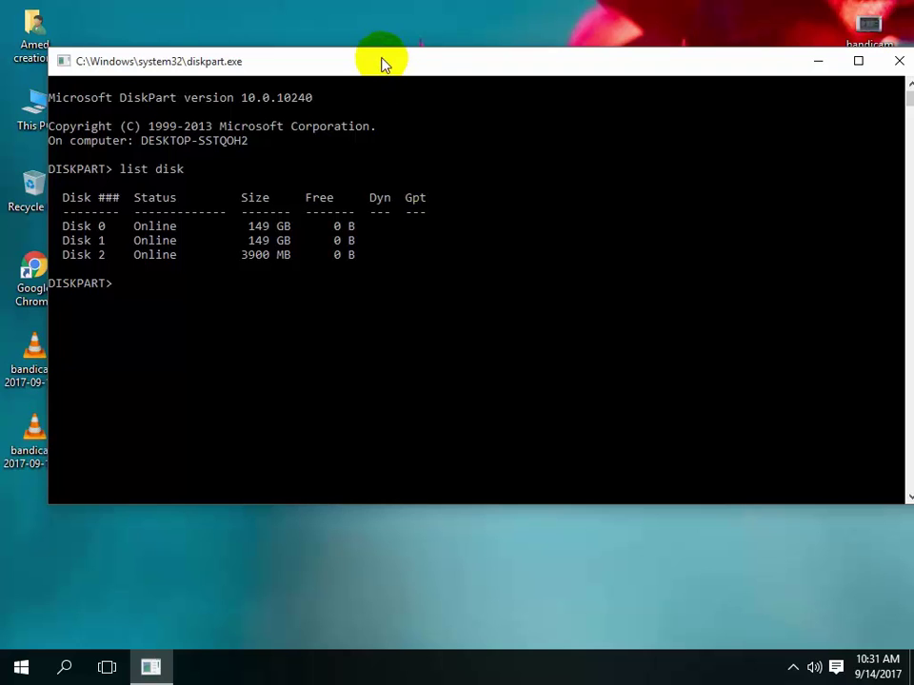
left_click_drag(384, 61, 453, 69)
Compare the WINPE (K:) drive's size in This PC with the DiskPart disk list to identify the USB disk, and close This PC.
double_click(33, 105)
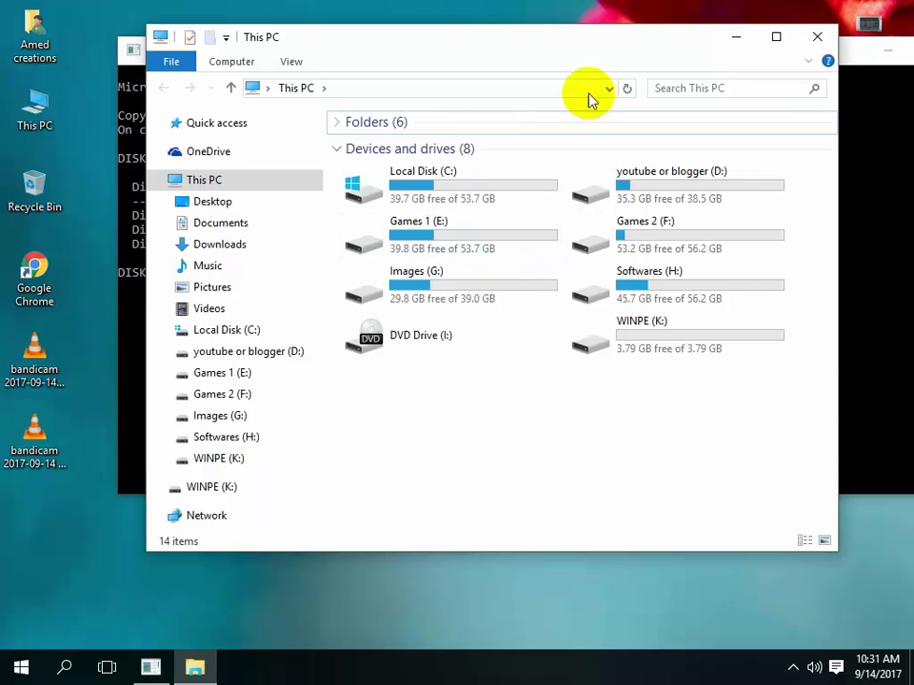
left_click_drag(526, 38, 798, 278)
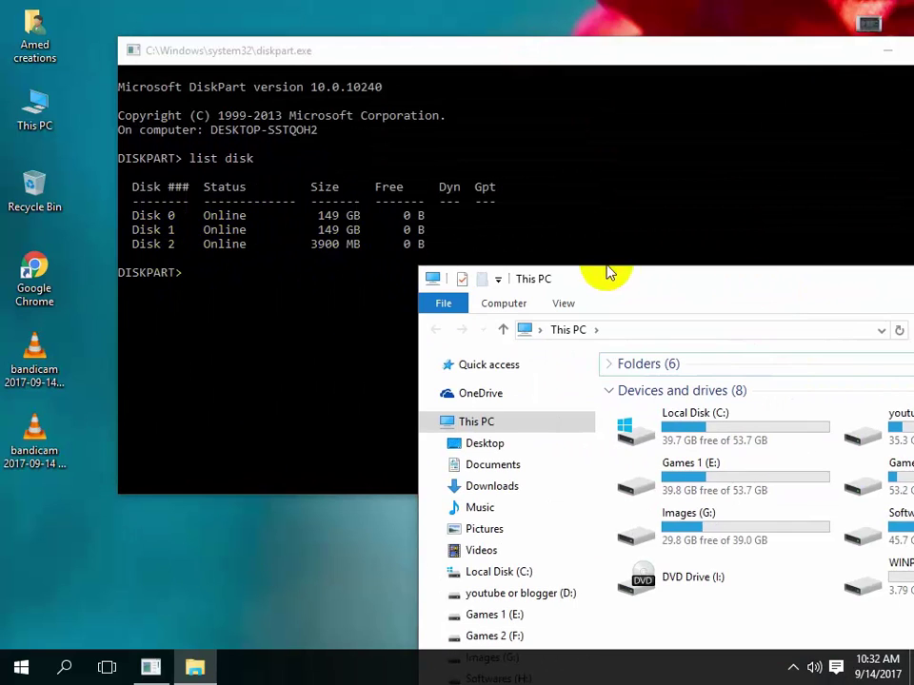
left_click_drag(634, 279, 501, 36)
left_click(759, 340)
right_click(648, 412)
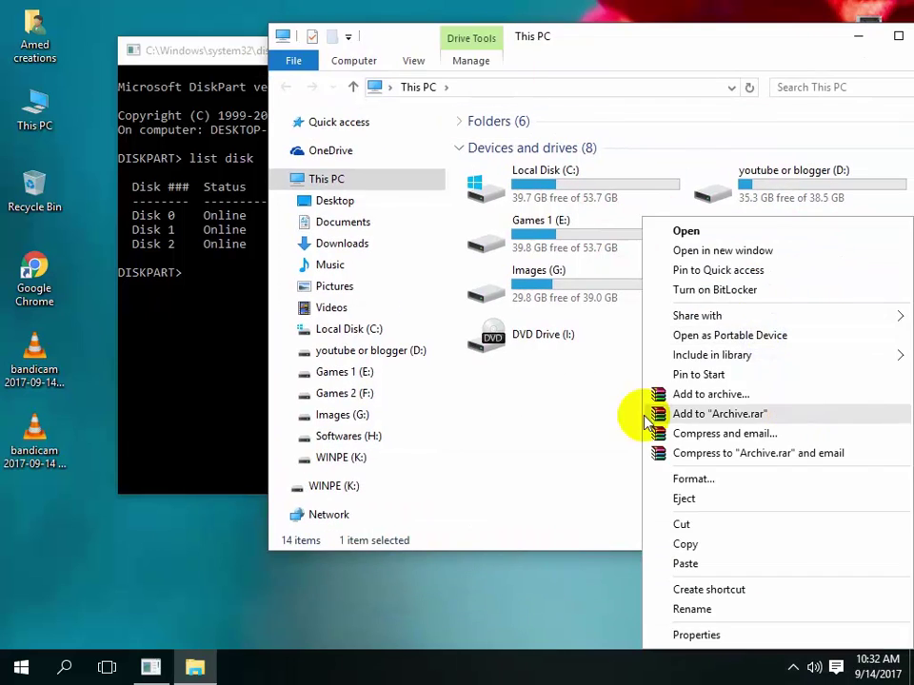
left_click(594, 417)
left_click_drag(796, 49, 601, 373)
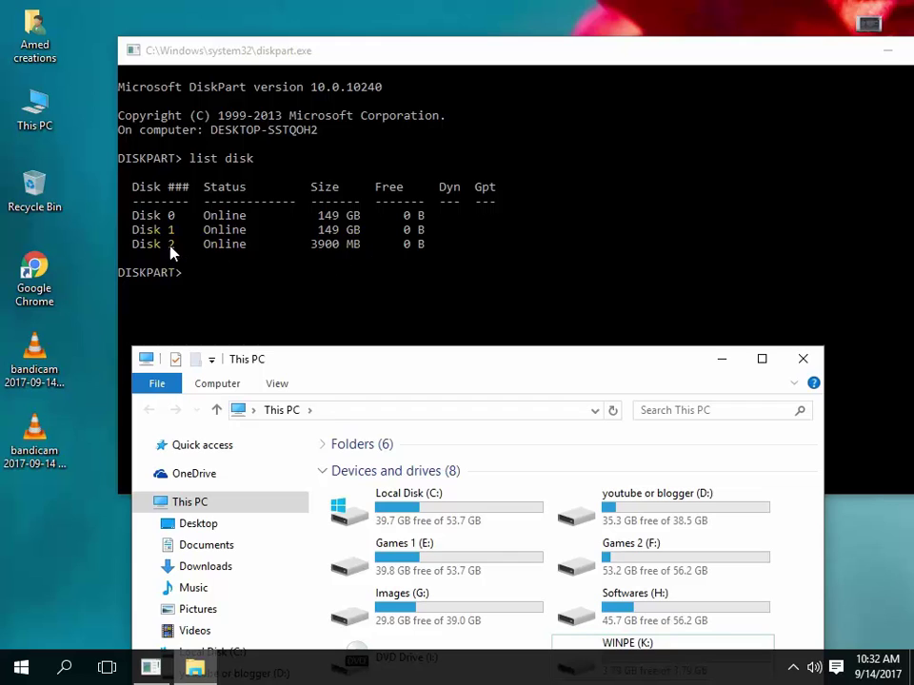
left_click(803, 359)
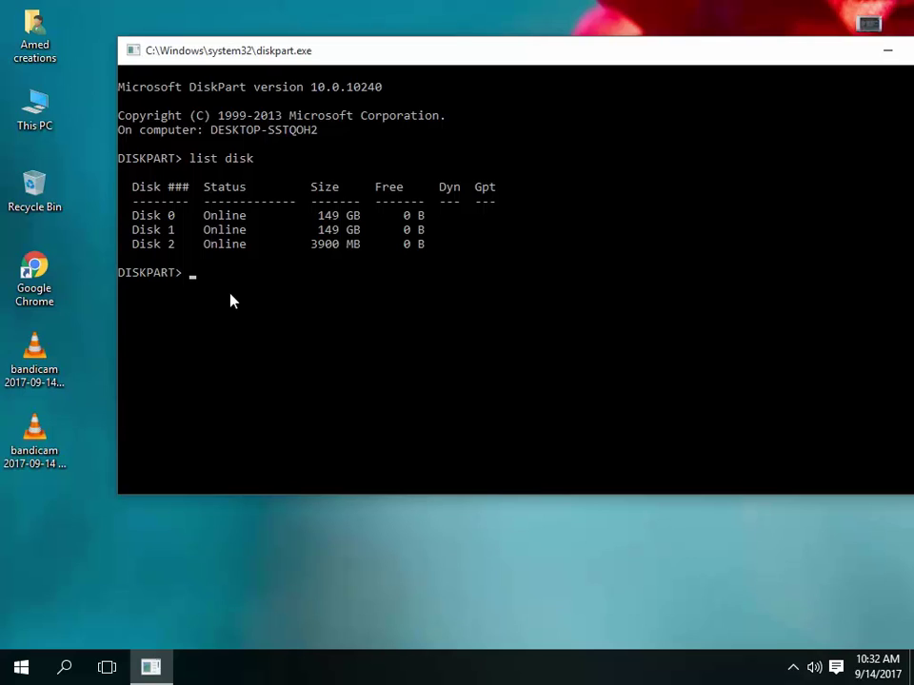
Select the USB disk in DiskPart with the command select disk 2.
type("select disk 2")
key("BackSpace")
type("2")
left_click(235, 273)
left_click(256, 274)
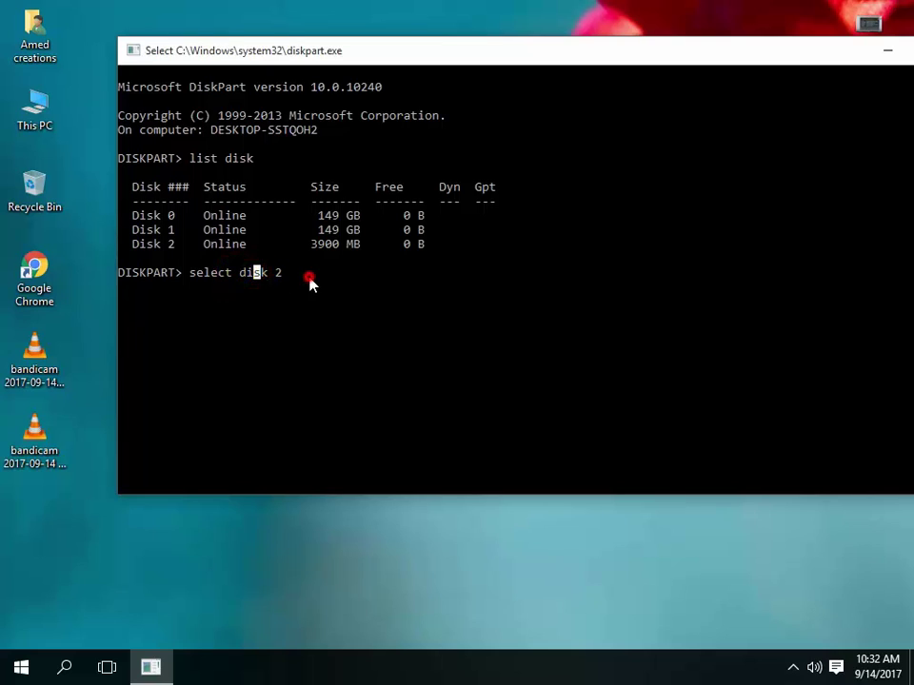
left_click(306, 276)
key("Escape")
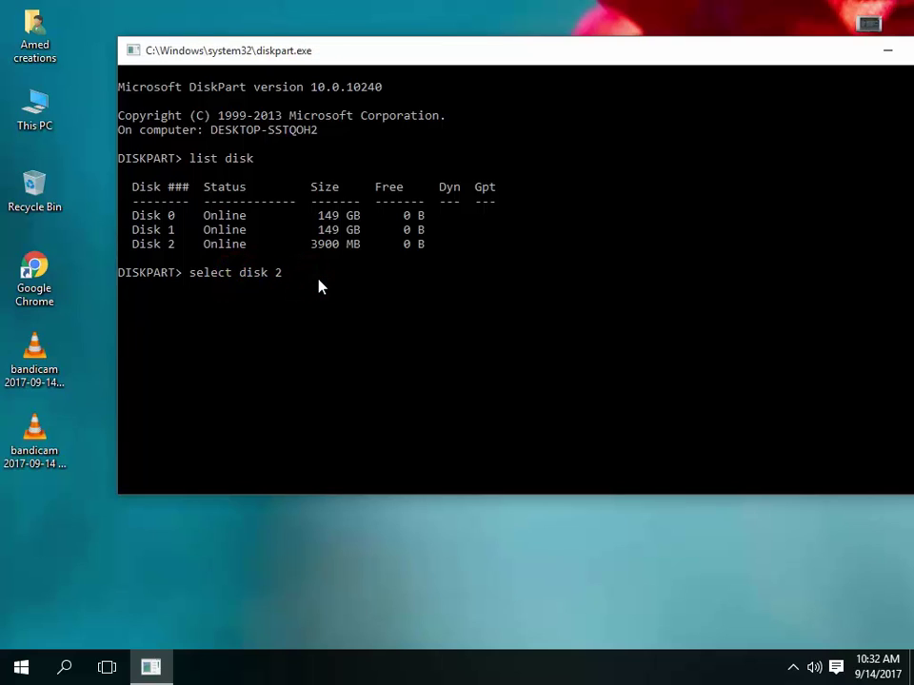
left_click(406, 62)
left_click_drag(405, 62, 343, 64)
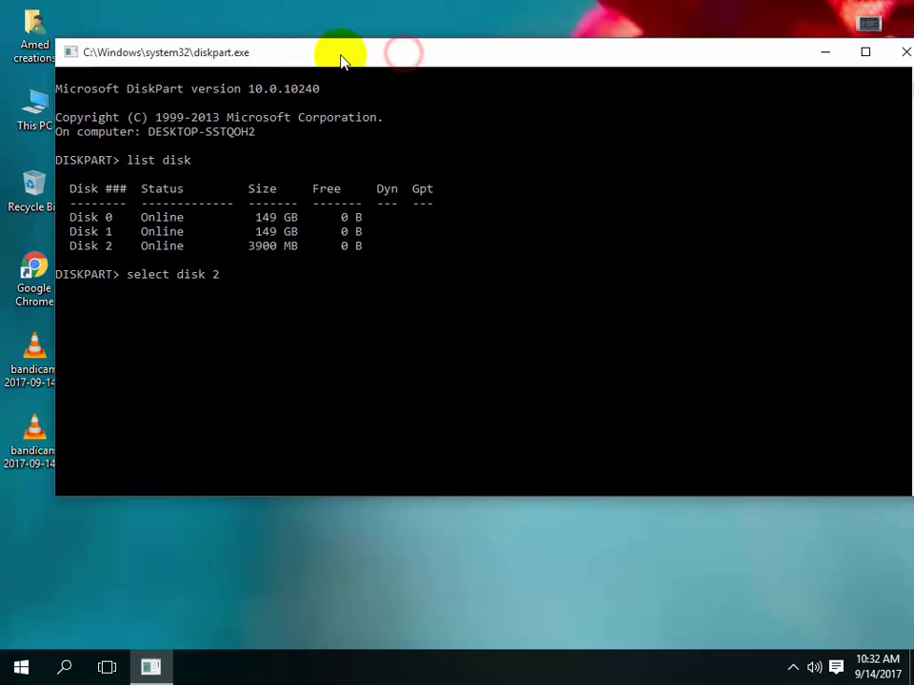
key("Return")
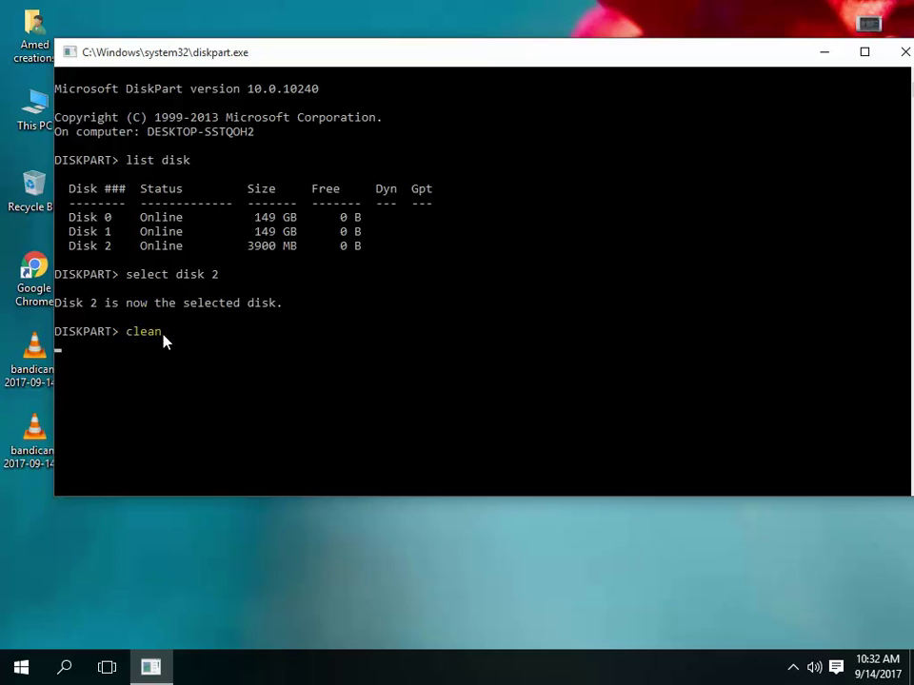
Run clean on the selected disk and create a new partition with create partition primary.
key("Return")
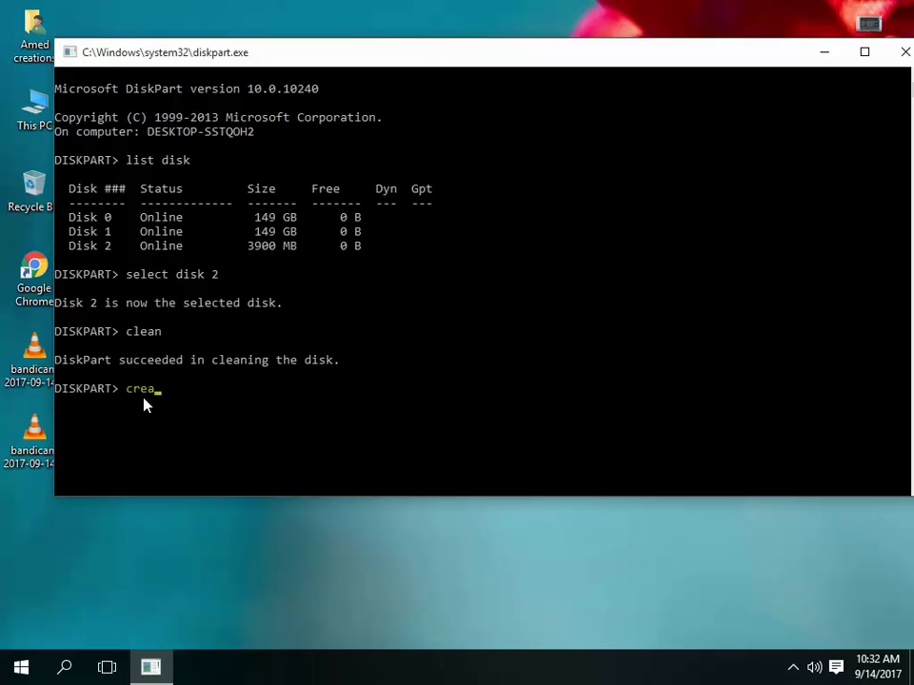
type("e partition primary")
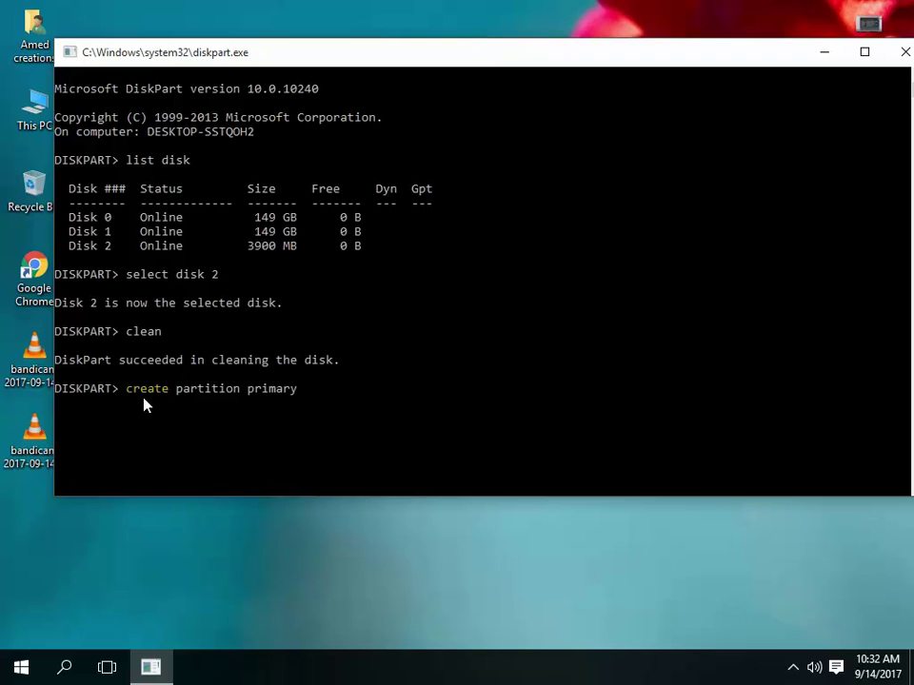
key("Return")
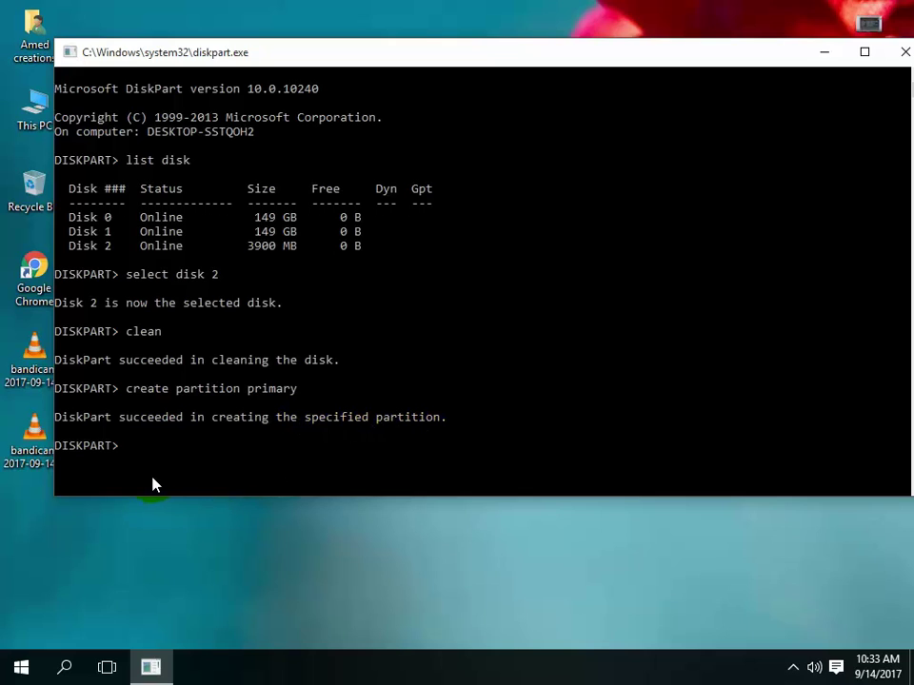
Mark the new primary partition as active with the active command.
type("active")
key("Return")
scroll(154, 486, "down", 2)
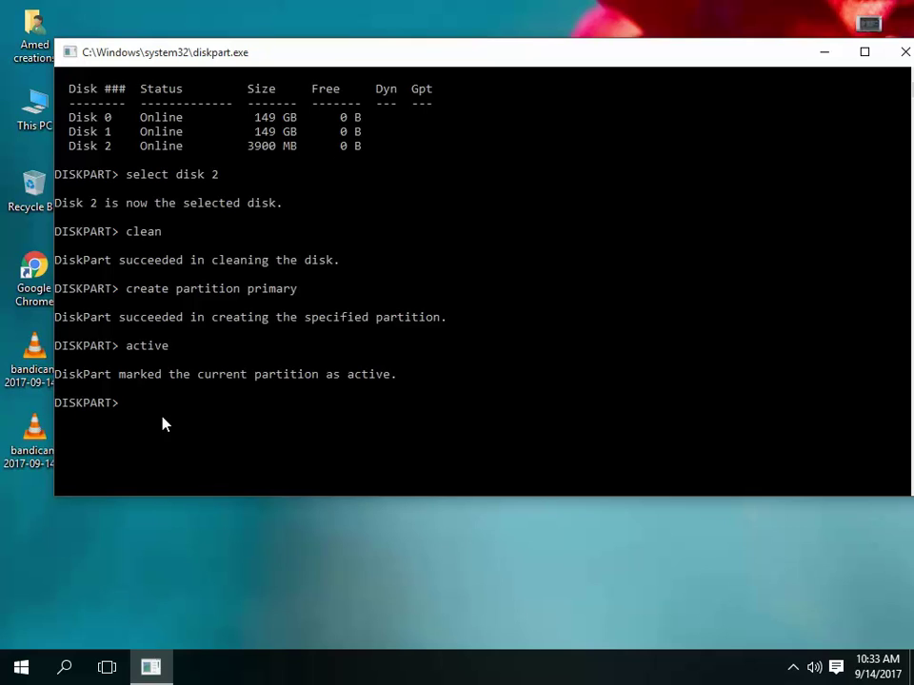
Format the partition as FAT32 with format fs=fat32 and review the command's output.
type("format fs=")
type("fat32")
key("Return")
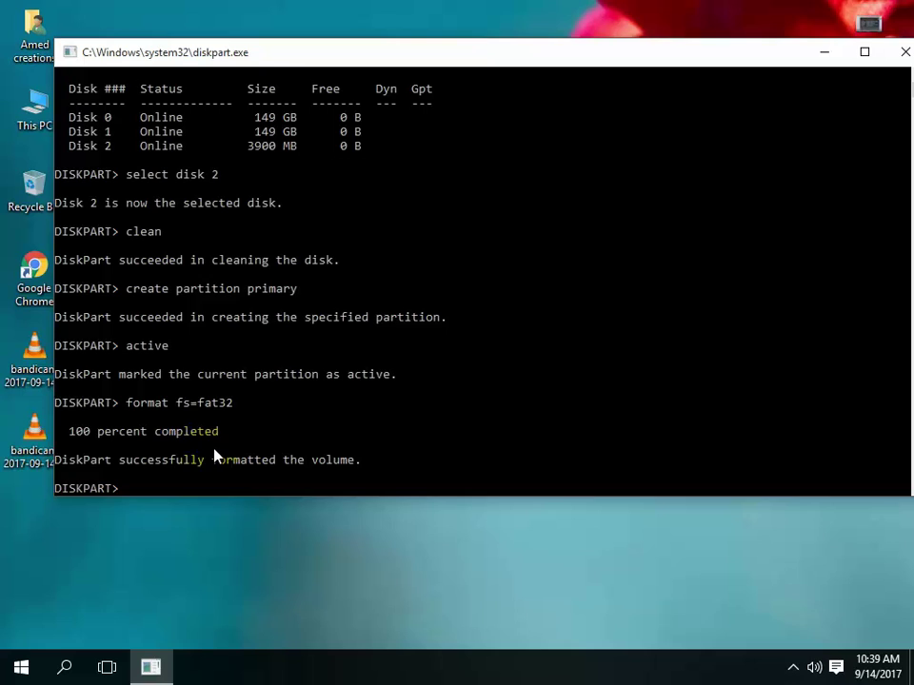
scroll(215, 457, "down", 1)
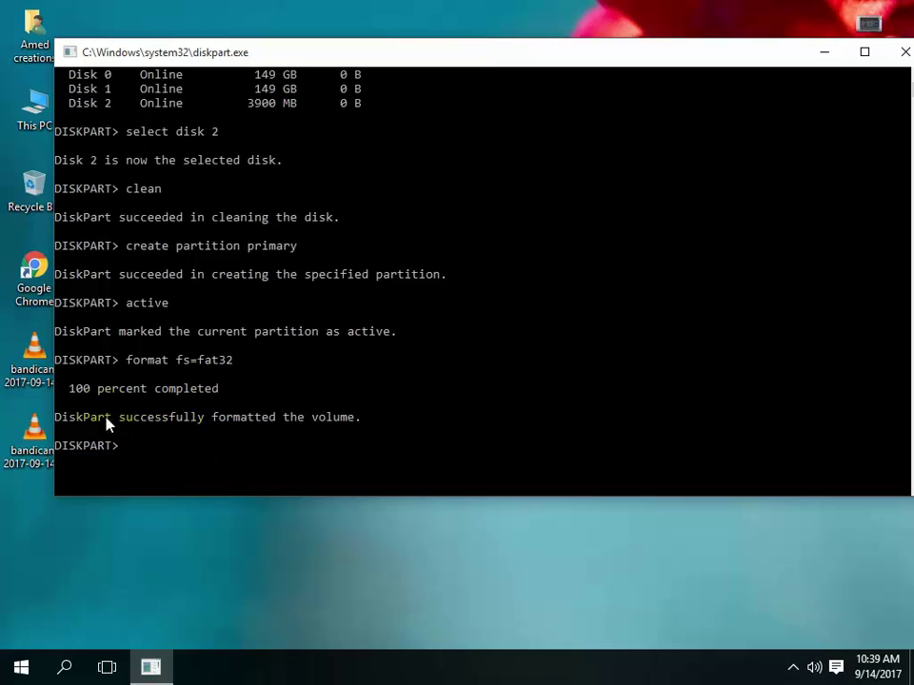
left_click_drag(180, 423, 362, 425)
left_click(388, 426)
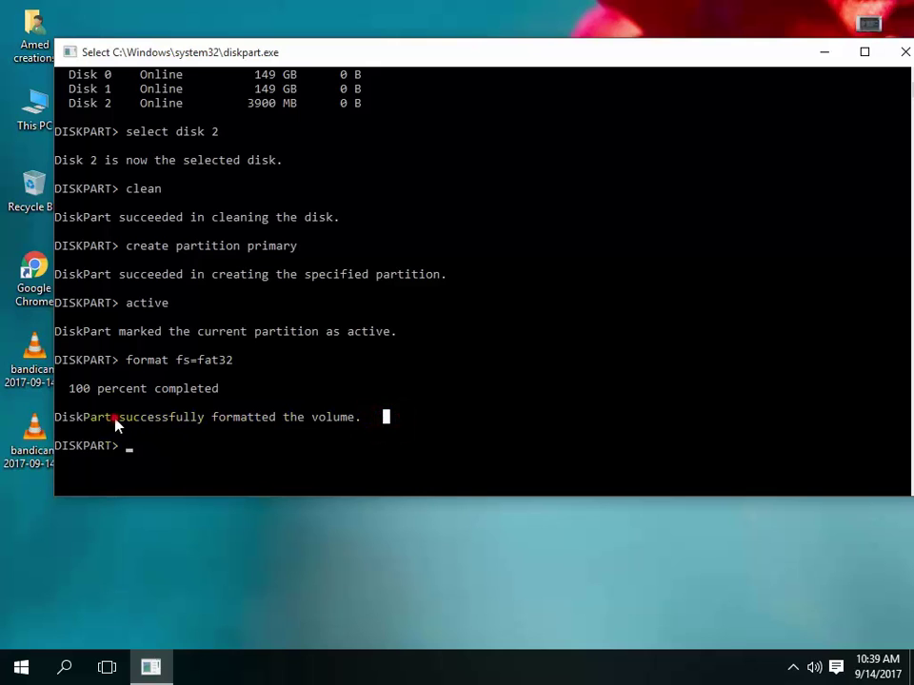
left_click_drag(115, 425, 404, 425)
left_click(414, 431)
Assign a drive letter to the USB volume with assign and close the Removable Disk window that opens.
type("assi")
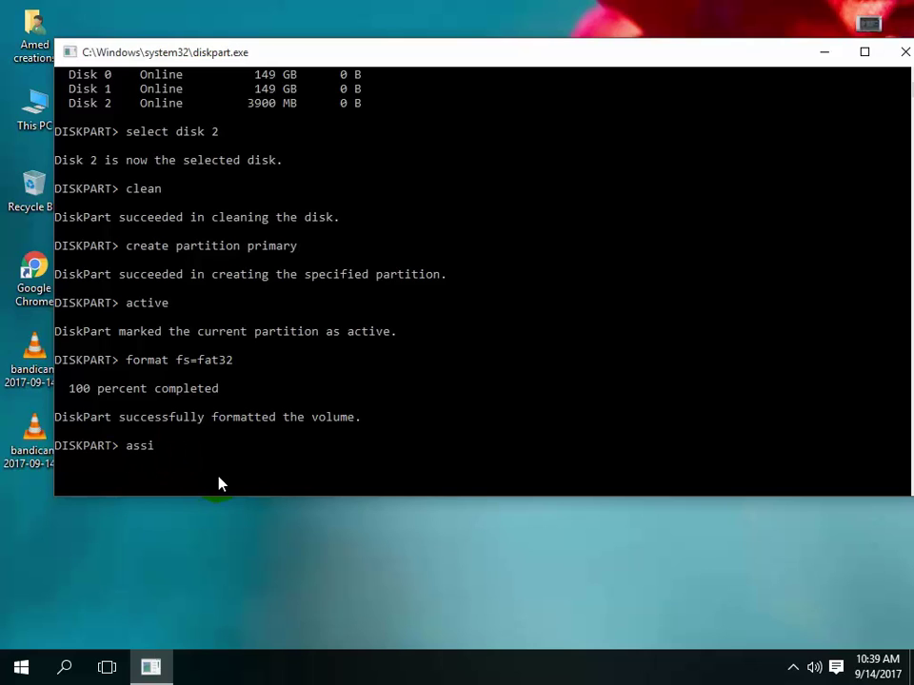
type("gn")
key("Return")
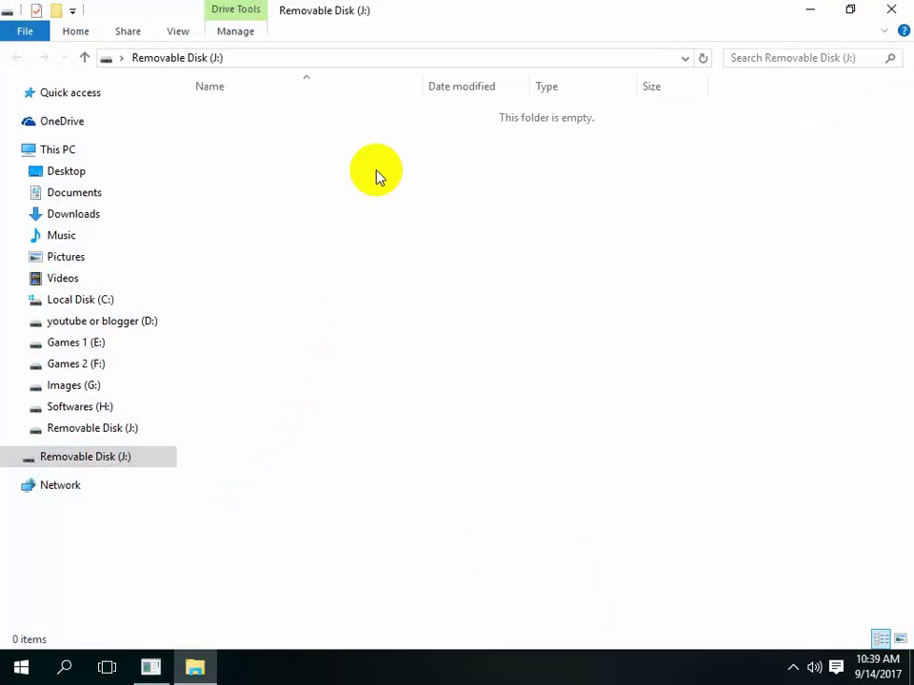
left_click(891, 9)
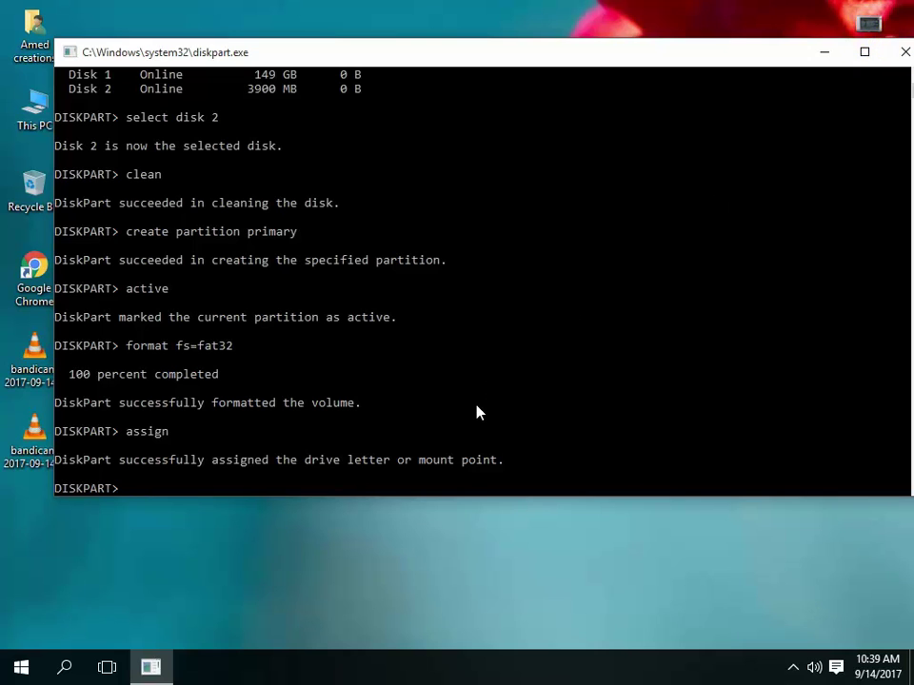
Exit DiskPart and refresh the desktop.
type("exit")
key("Return")
right_click(329, 132)
left_click(374, 184)
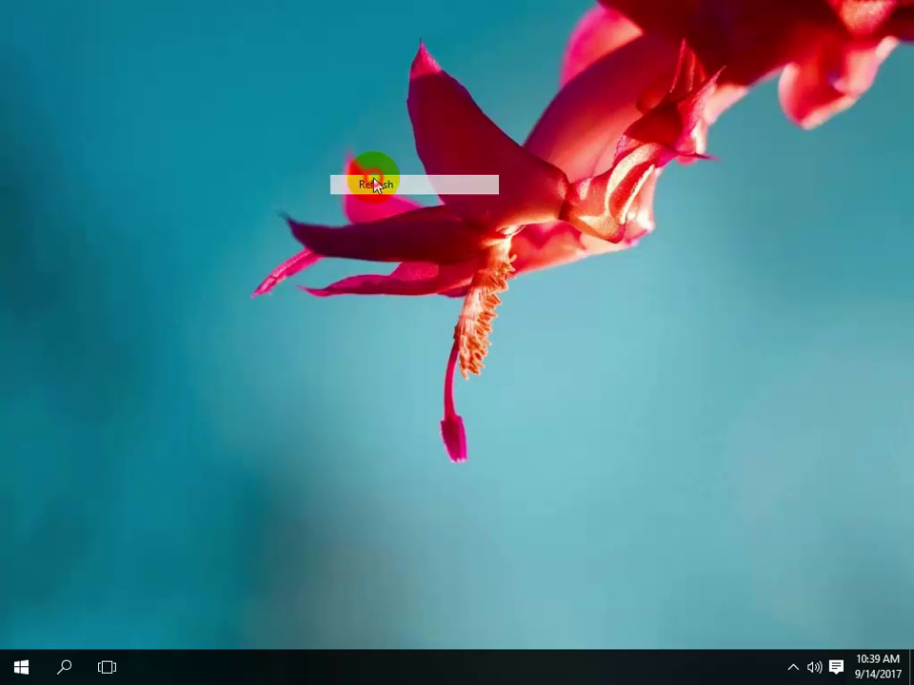
Open the window 7 folder on the Games 2 (F:) drive.
double_click(45, 114)
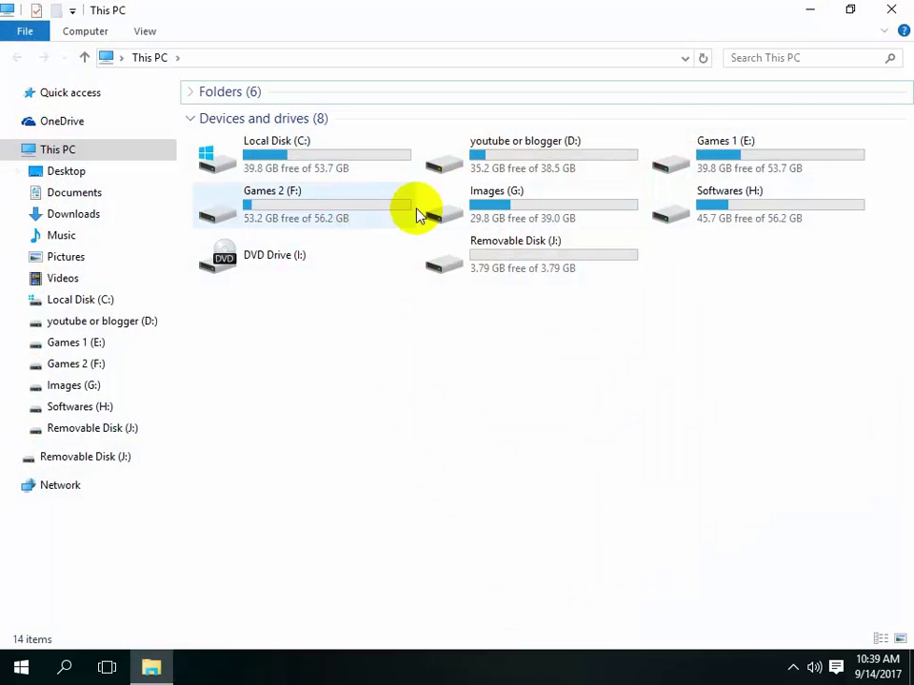
double_click(752, 214)
left_click(17, 57)
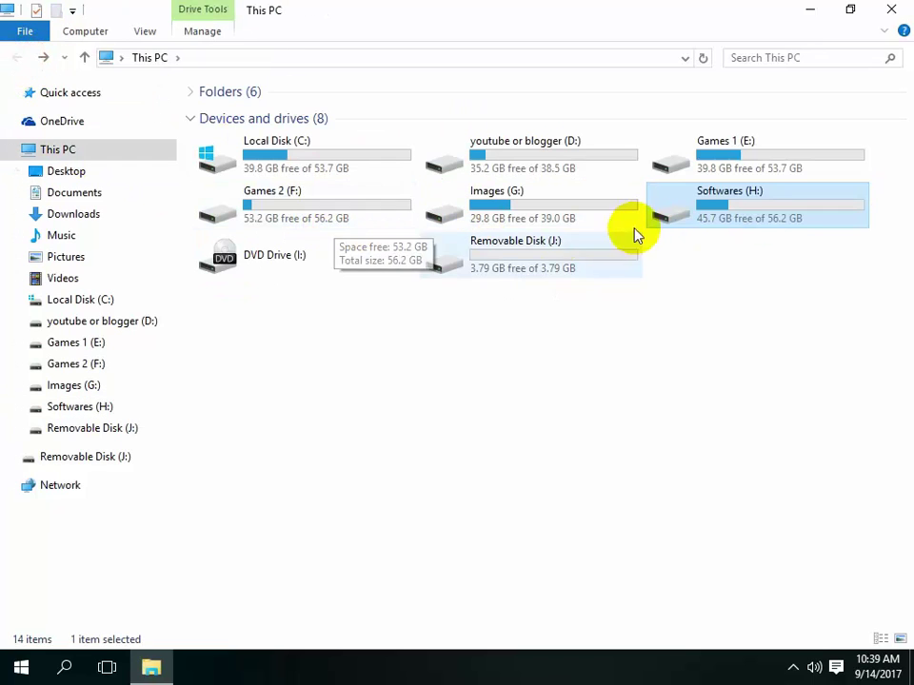
double_click(305, 202)
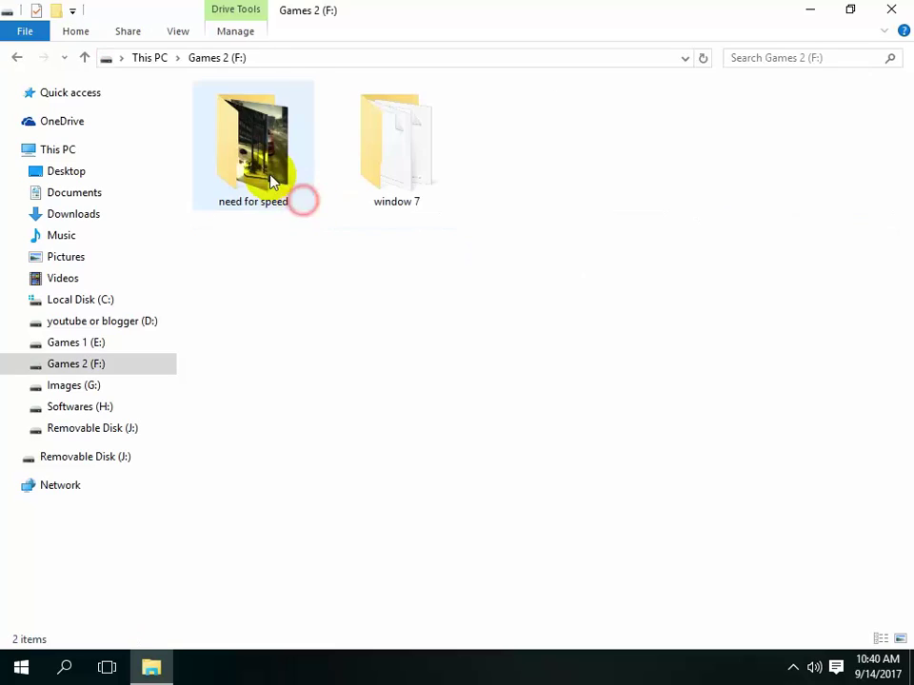
double_click(404, 170)
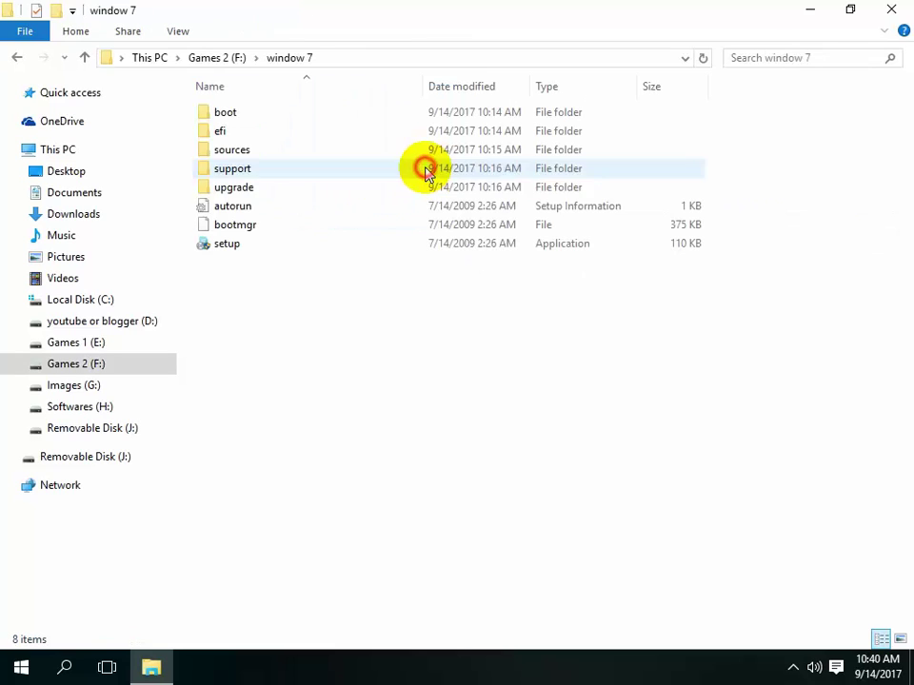
left_click(16, 58)
double_click(413, 172)
Copy all the files and folders inside the window 7 folder and close its window.
left_click_drag(321, 200, 268, 75)
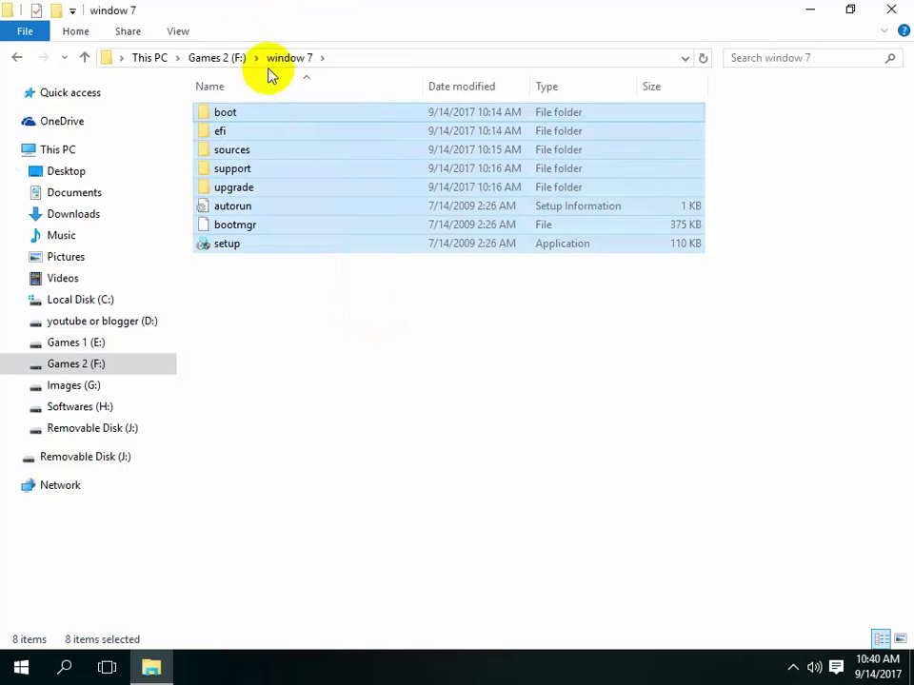
right_click(256, 145)
left_click(314, 386)
key("alt+F4")
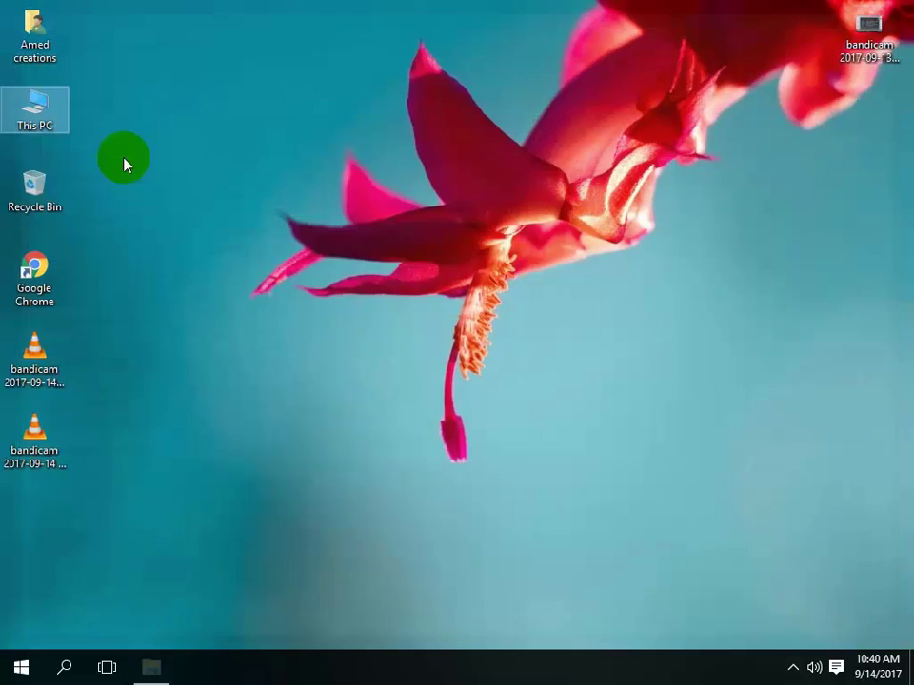
Paste the copied Windows 7 setup files into the root of Removable Disk (J:) and close the drive's window.
double_click(29, 110)
left_click(531, 252)
double_click(530, 252)
right_click(304, 189)
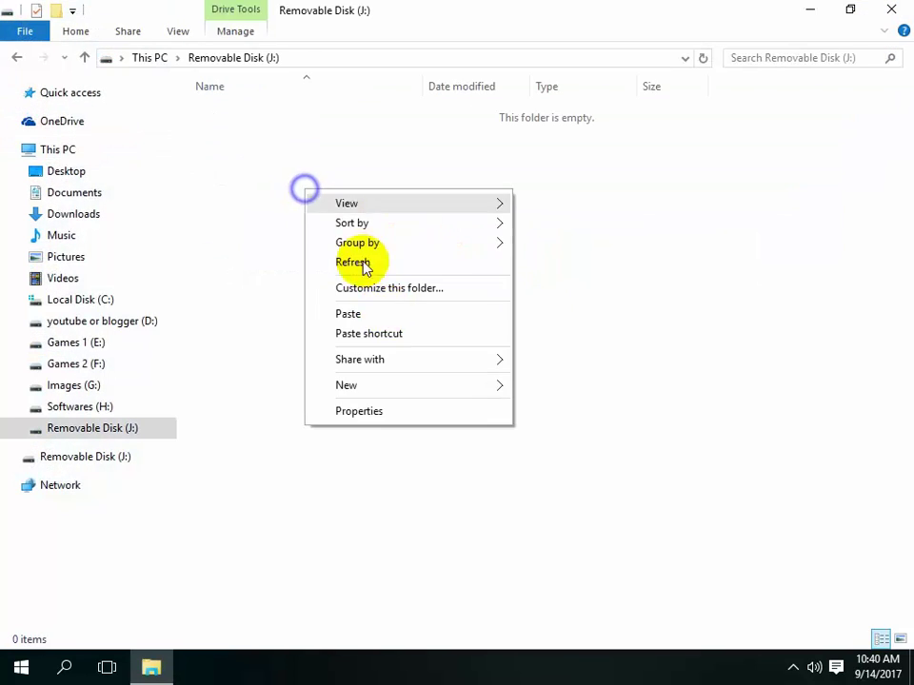
left_click(378, 315)
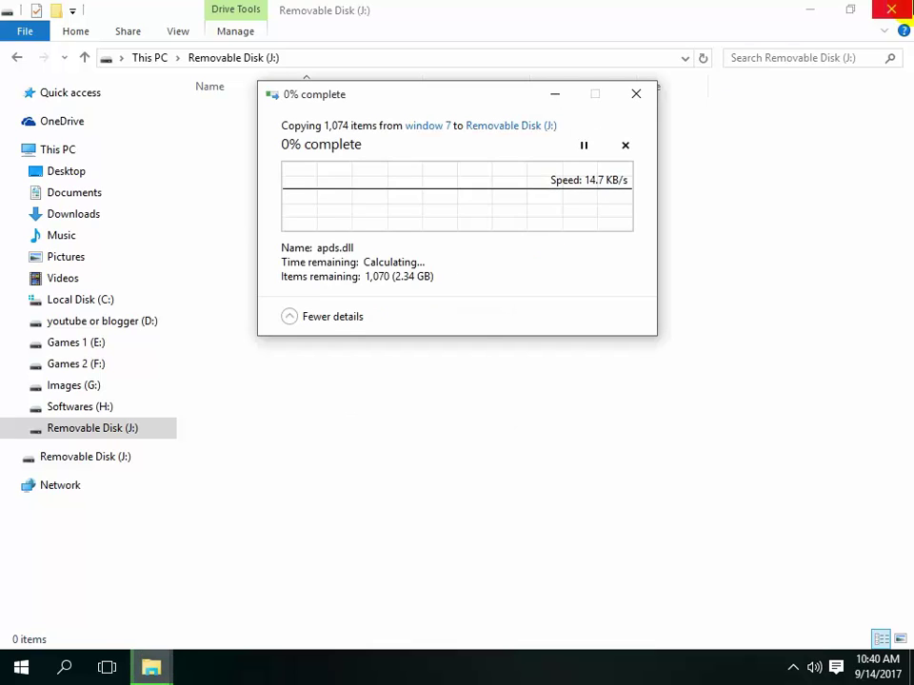
left_click(892, 11)
right_click(310, 10)
left_click(370, 56)
right_click(327, 9)
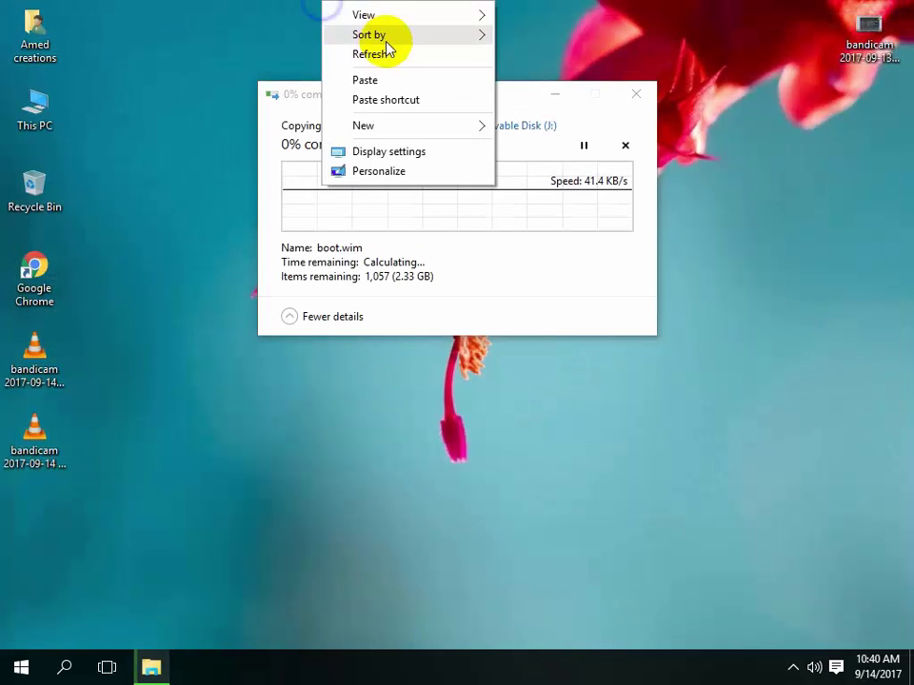
left_click(374, 53)
right_click(363, 16)
left_click(405, 57)
right_click(455, 81)
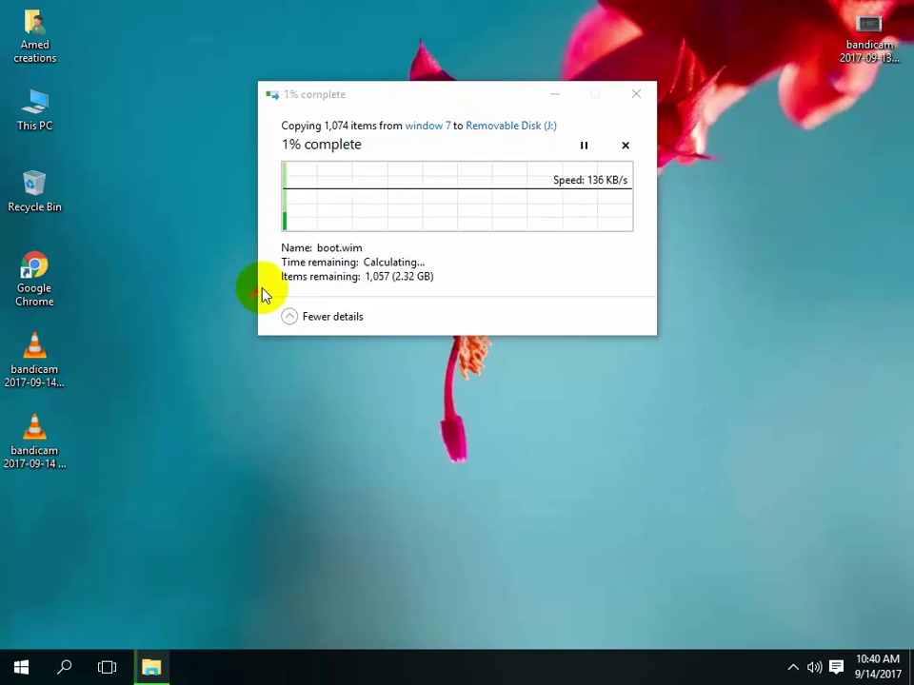
Check the contents of Removable Disk (J:) while the copy runs, and expand the copy progress details.
left_click(291, 316)
double_click(29, 100)
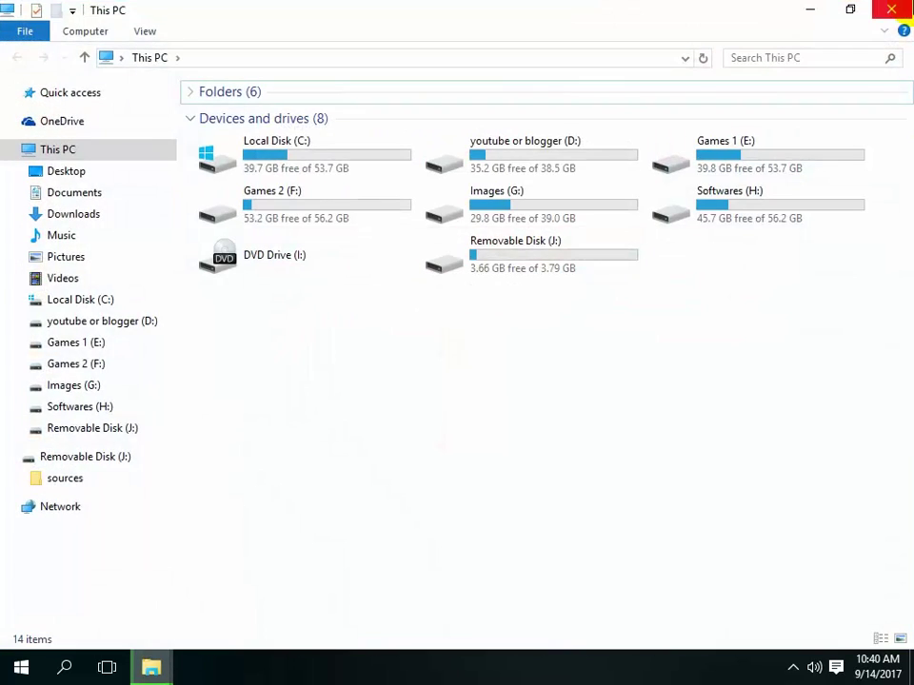
left_click(892, 10)
right_click(349, 8)
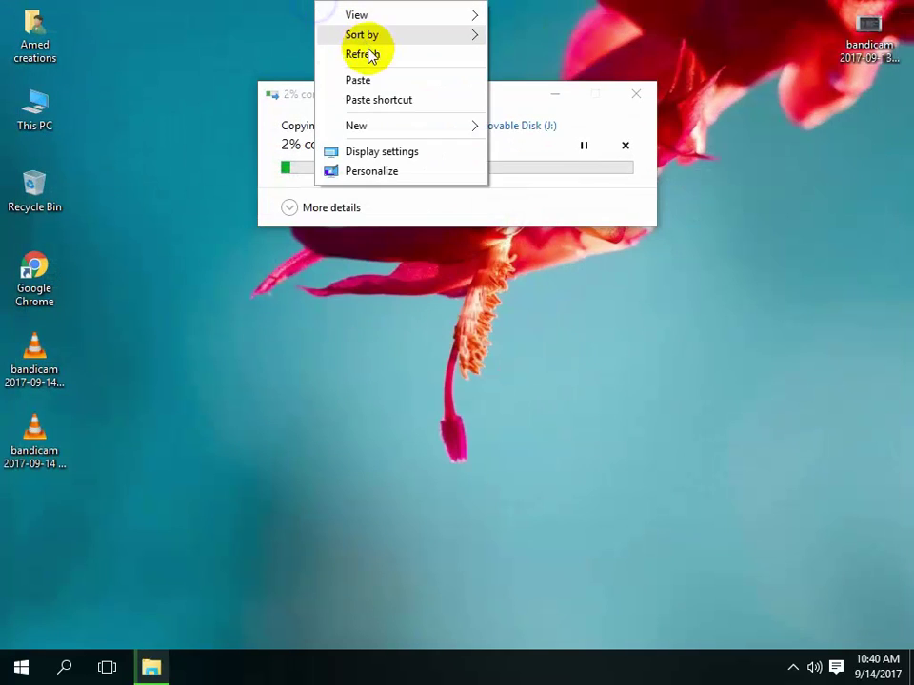
left_click(368, 56)
double_click(16, 115)
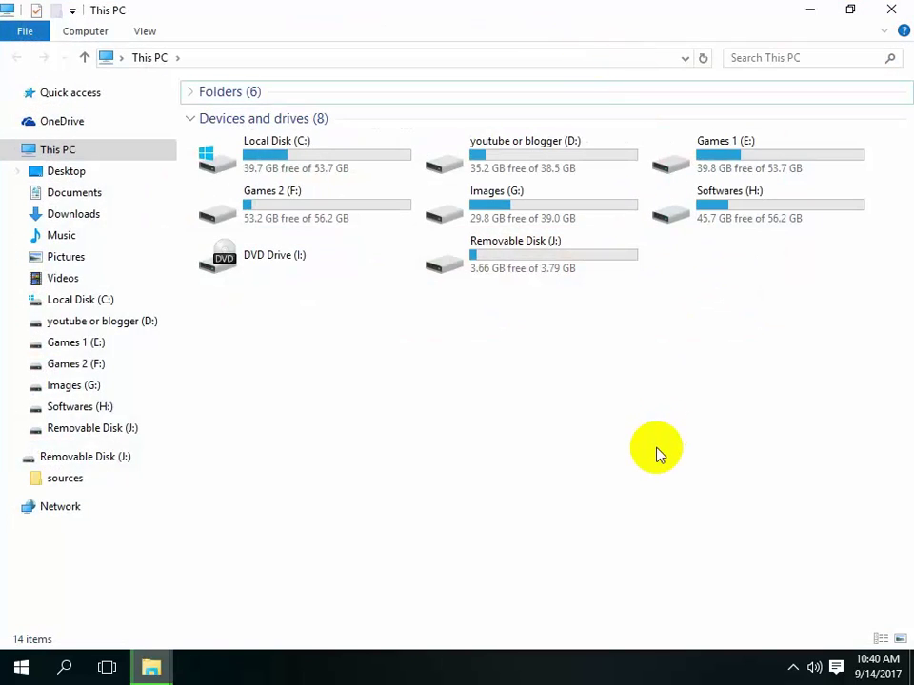
double_click(543, 272)
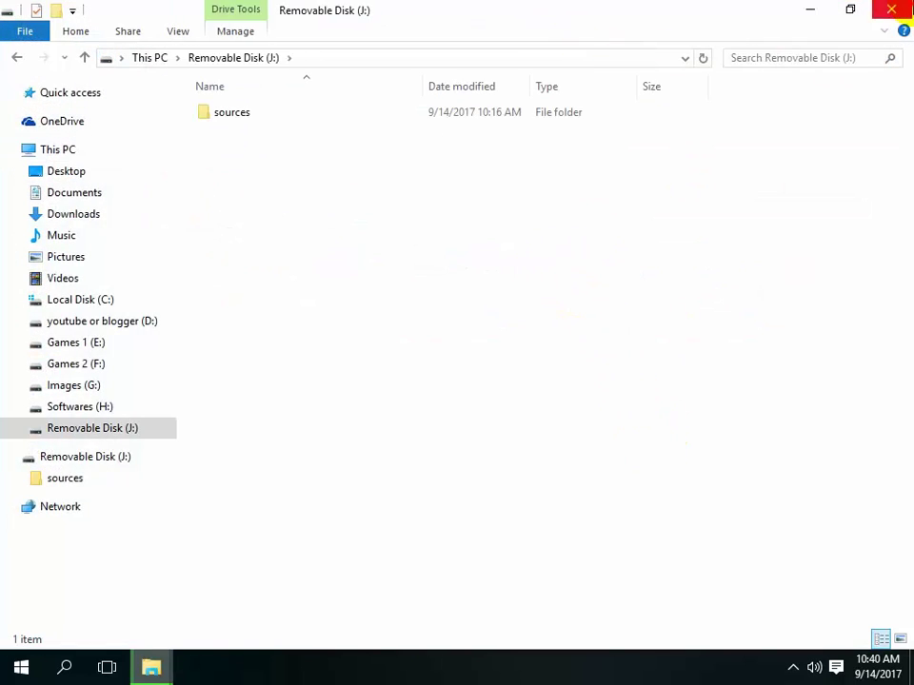
left_click(892, 9)
left_click(288, 145)
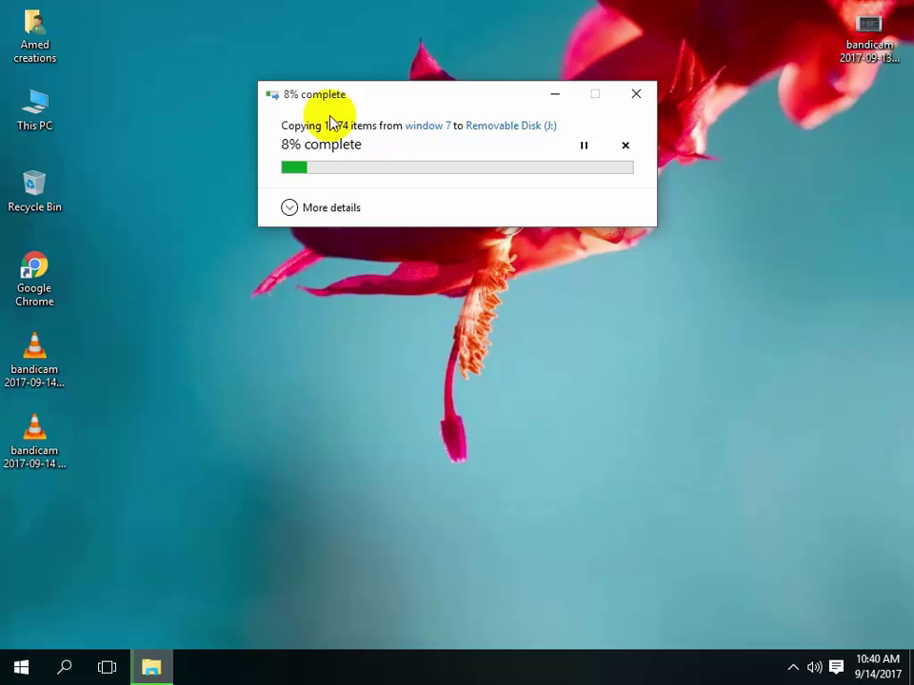
left_click(296, 207)
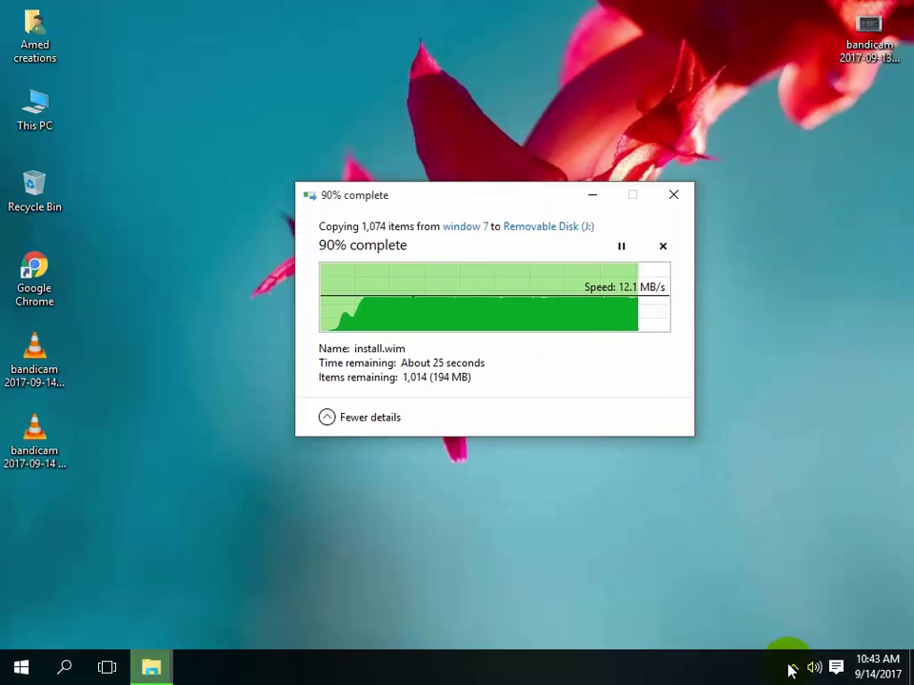
left_click(792, 670)
left_click(594, 598)
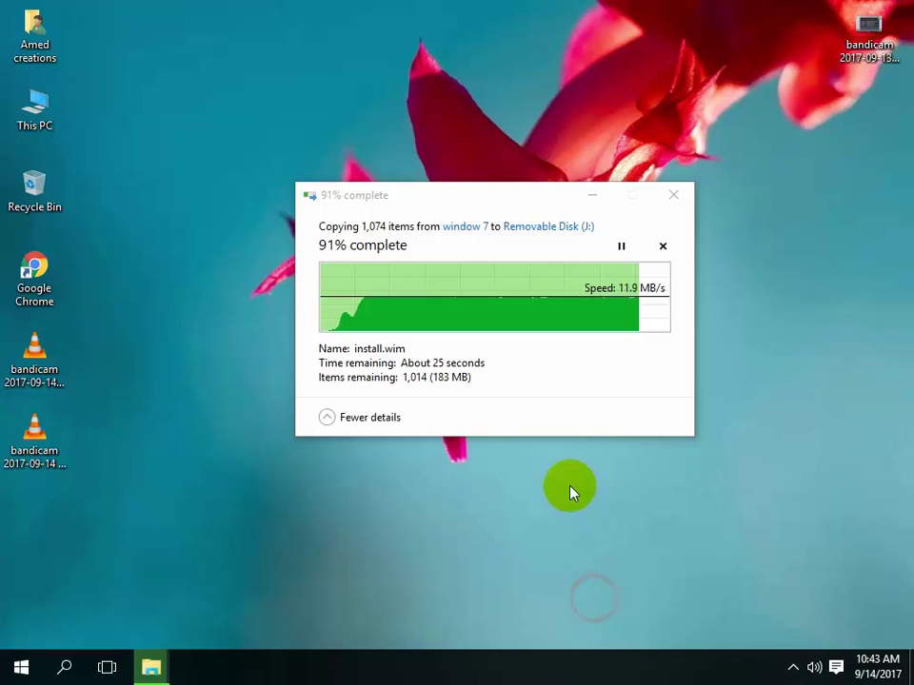
left_click(794, 670)
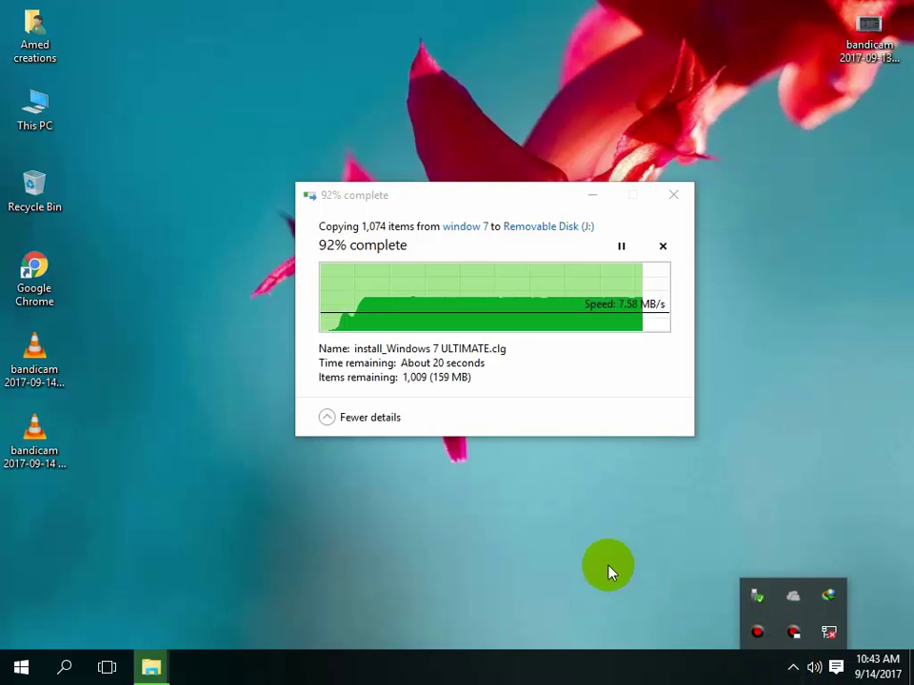
left_click(608, 567)
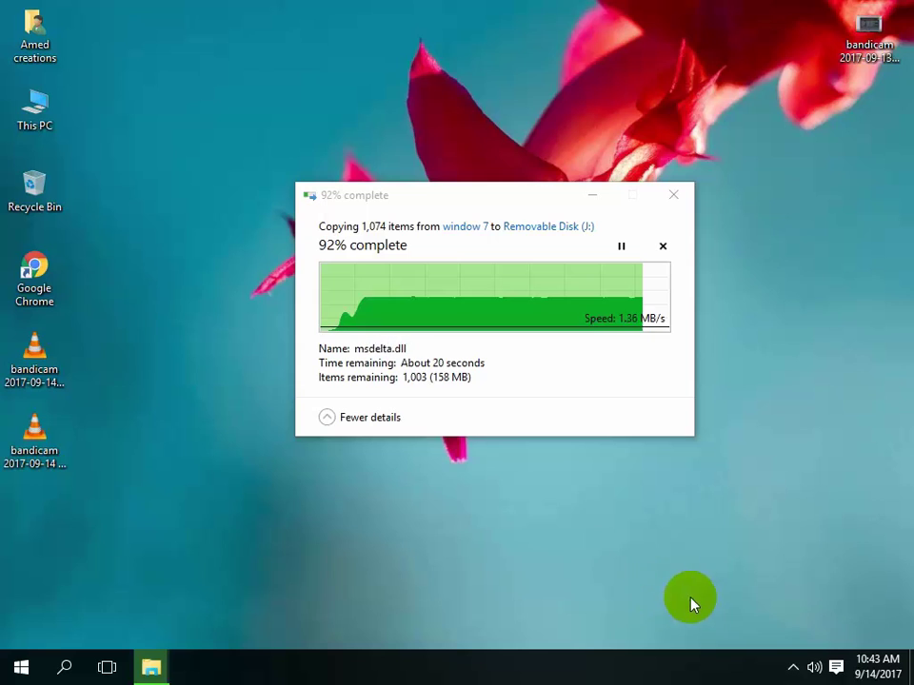
right_click(791, 320)
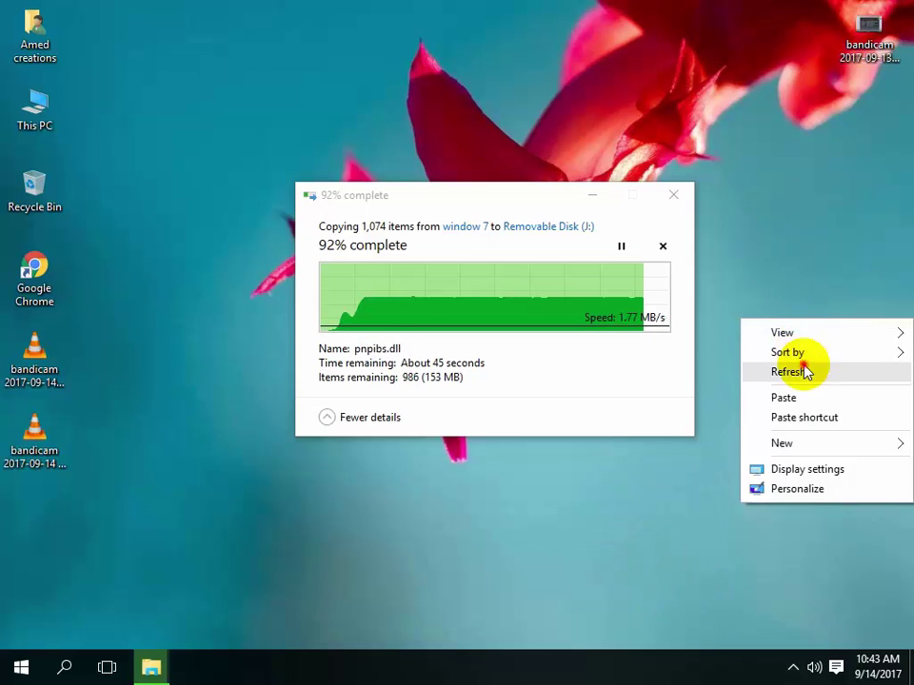
left_click(804, 372)
right_click(781, 323)
left_click(798, 375)
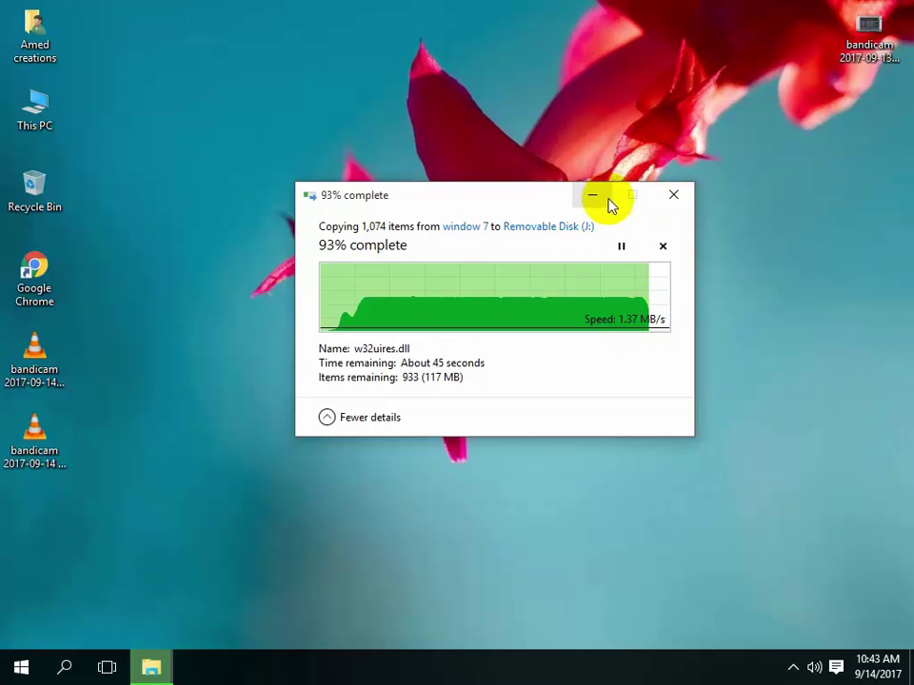
Move the copy progress dialog slightly higher on the desktop and switch its details on and off to monitor the transfer.
left_click(531, 205)
left_click_drag(530, 205, 530, 171)
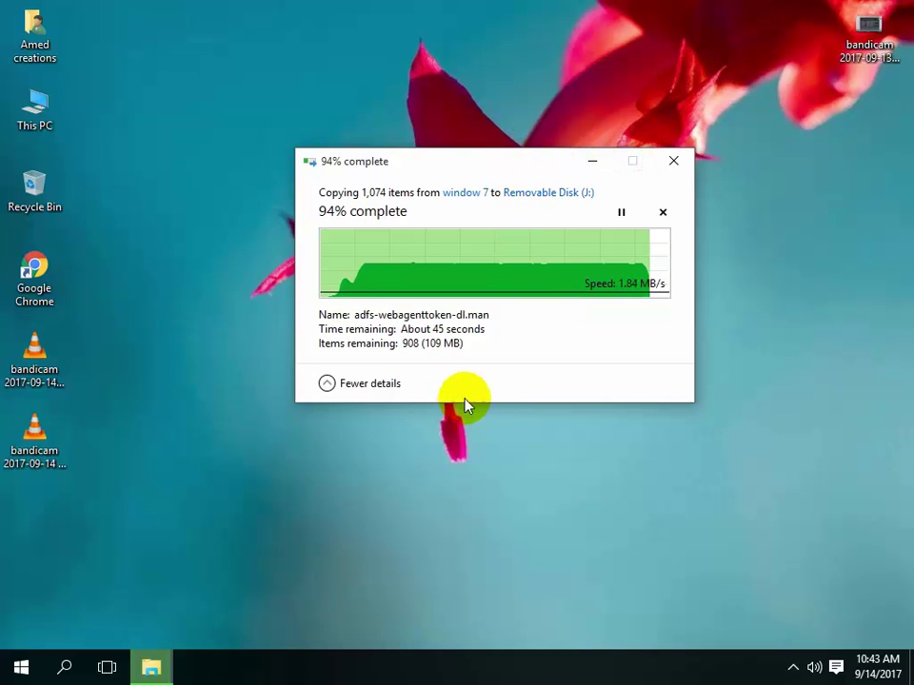
left_click(327, 385)
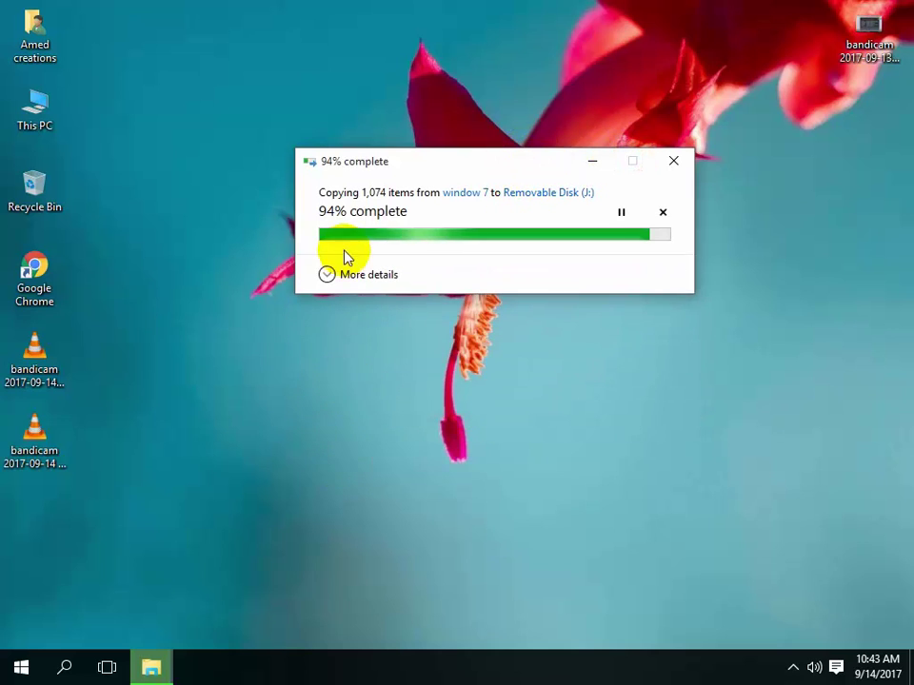
left_click(335, 286)
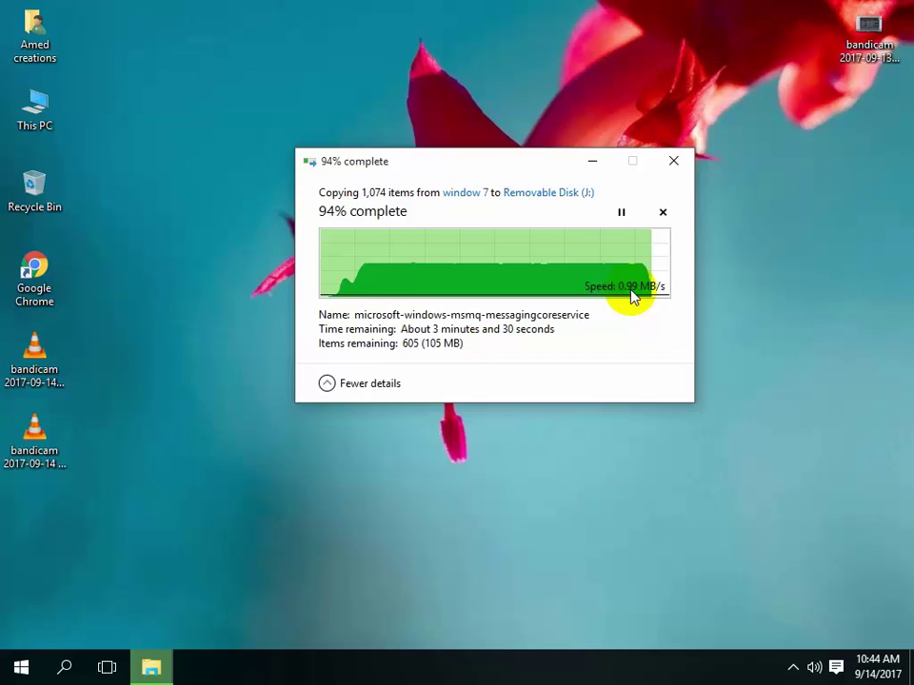
left_click(326, 384)
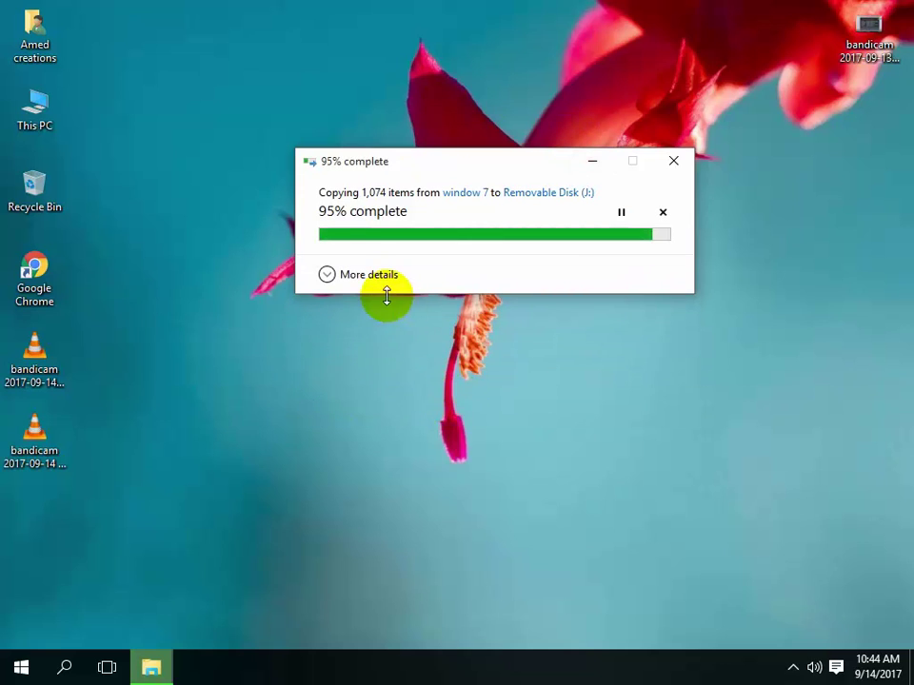
left_click(338, 274)
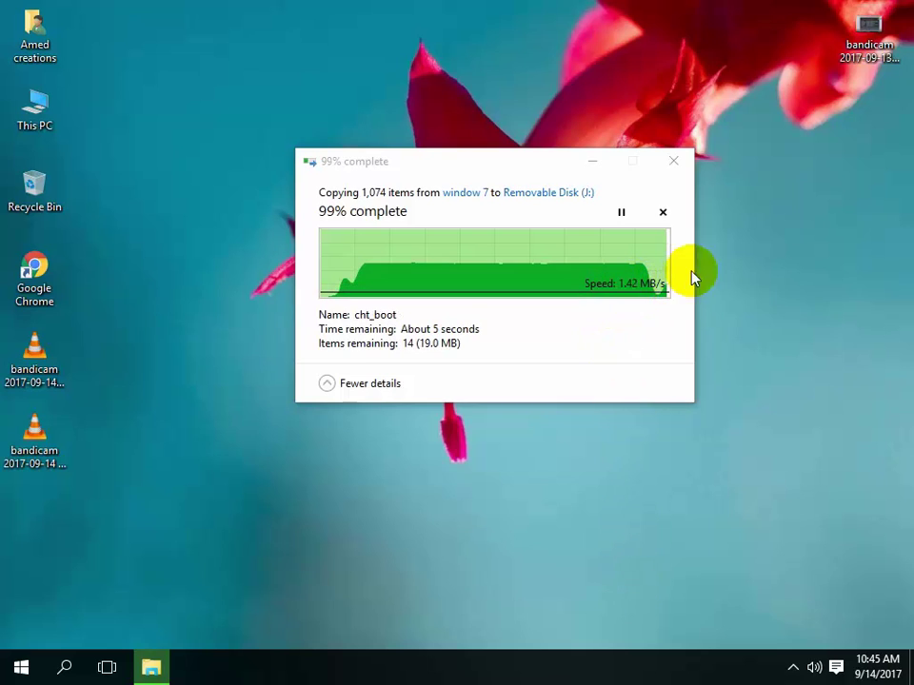
left_click(328, 384)
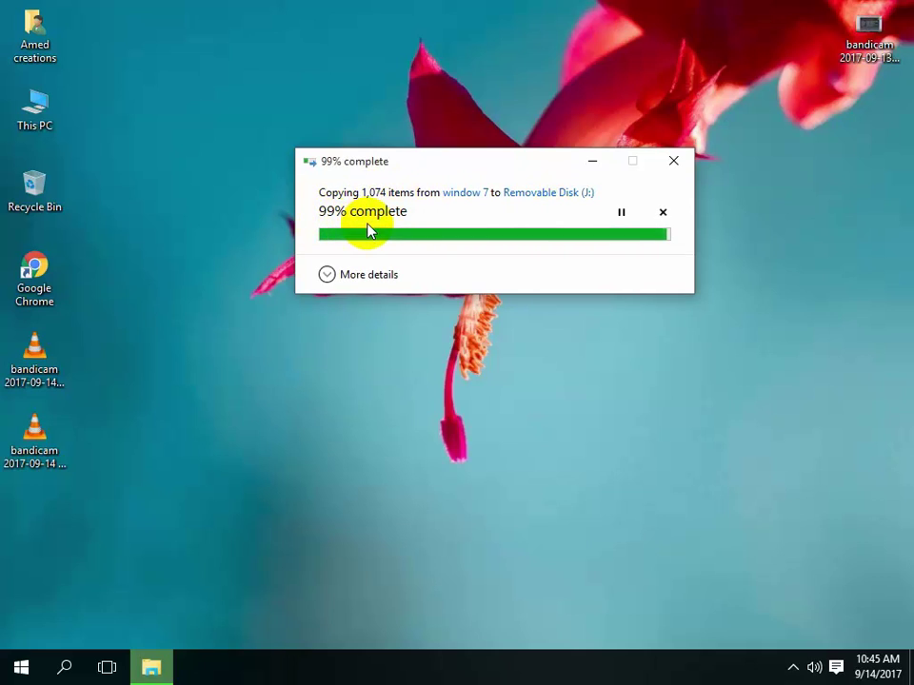
right_click(391, 82)
left_click(437, 132)
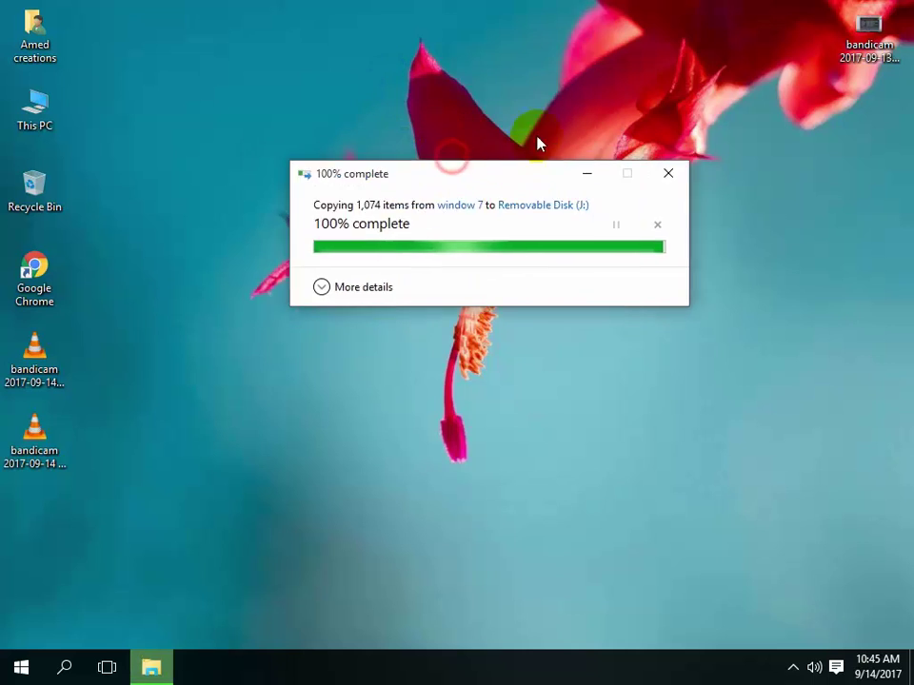
right_click(384, 115)
left_click(434, 175)
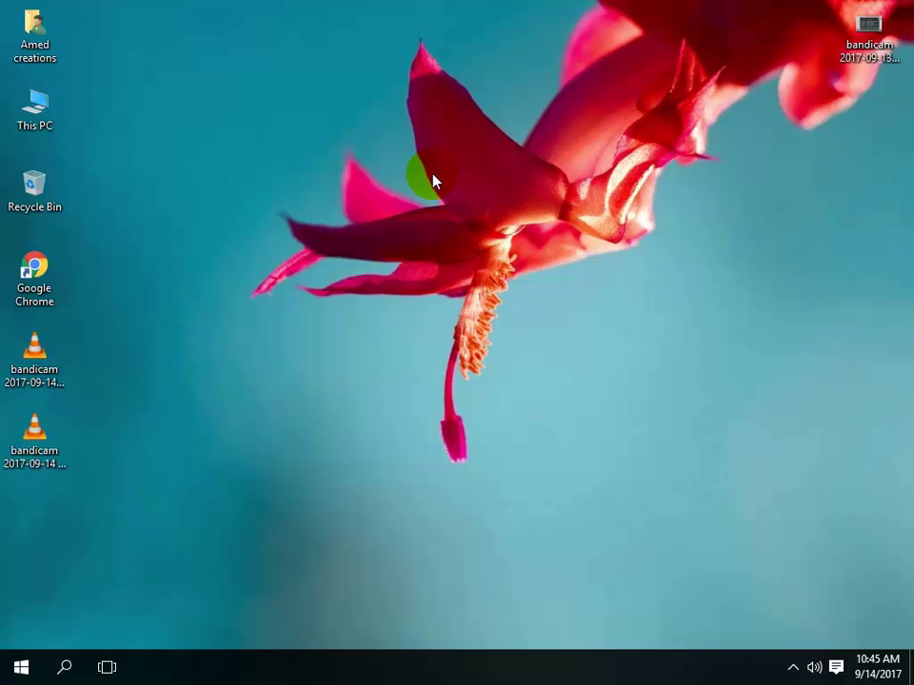
right_click(363, 152)
left_click(426, 202)
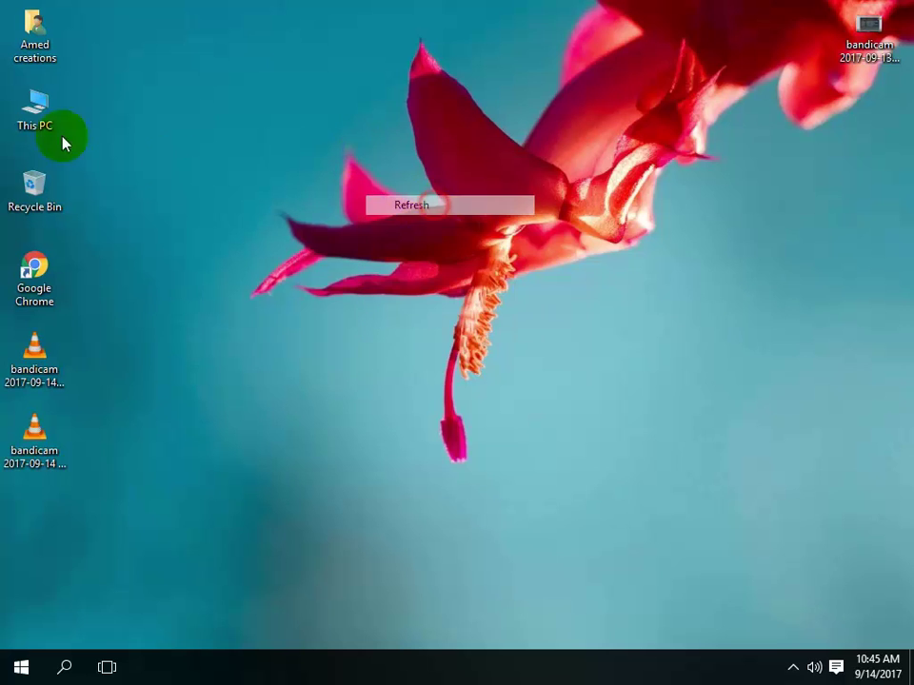
Open Removable Disk (J:) from This PC to check the copied setup files, and close the window.
left_click(20, 119)
double_click(19, 119)
left_click(546, 266)
double_click(546, 265)
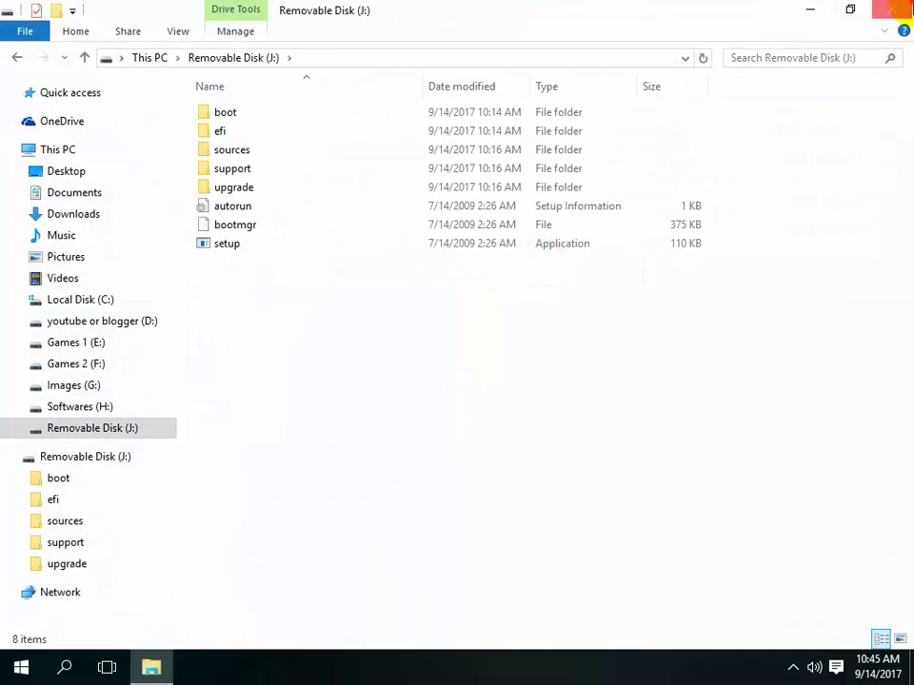
left_click(890, 9)
Open This PC to check which drives are connected.
double_click(21, 108)
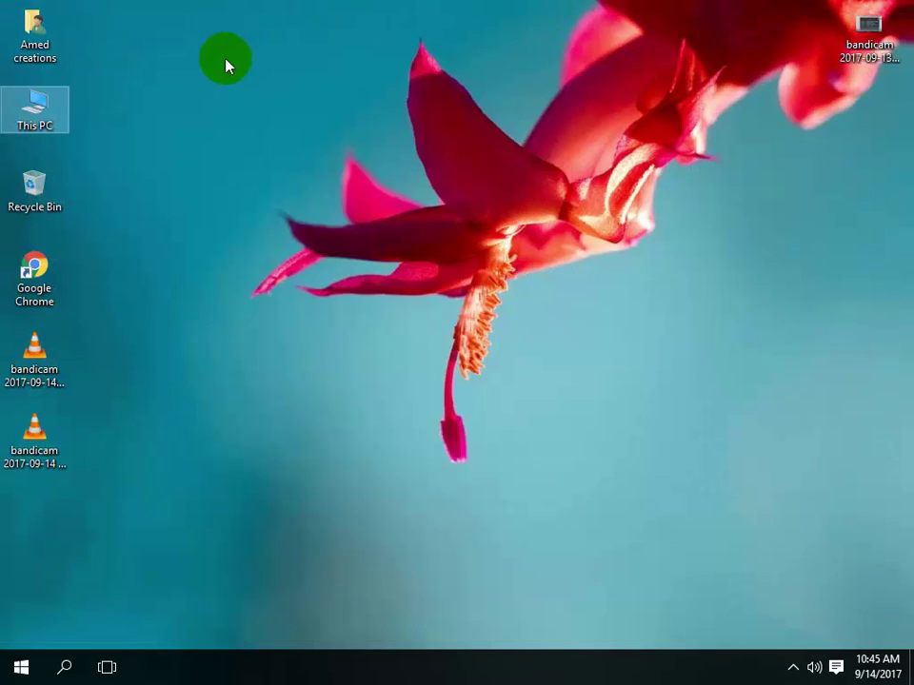
double_click(48, 108)
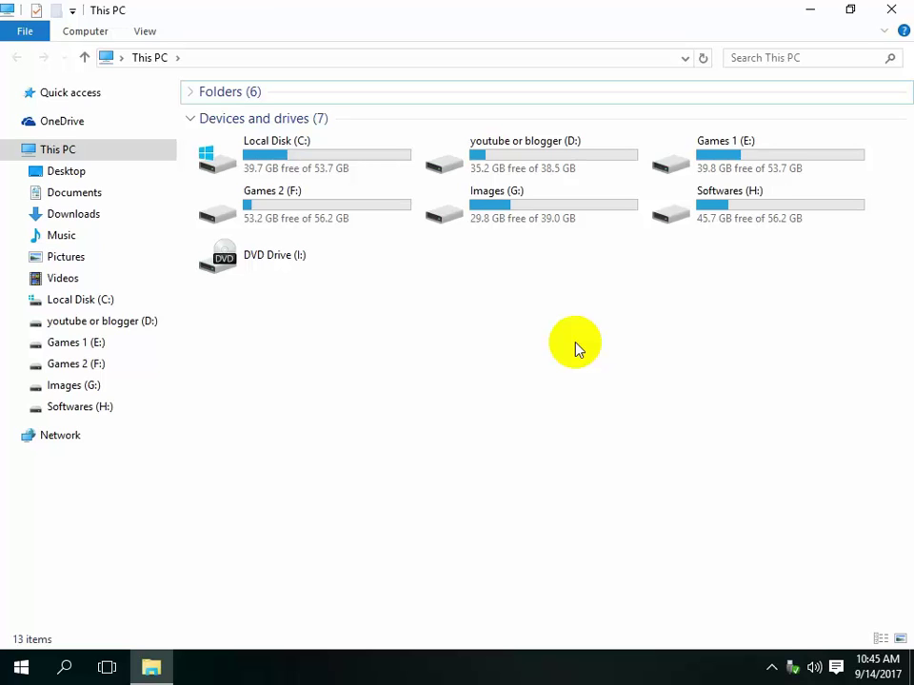
left_click(891, 9)
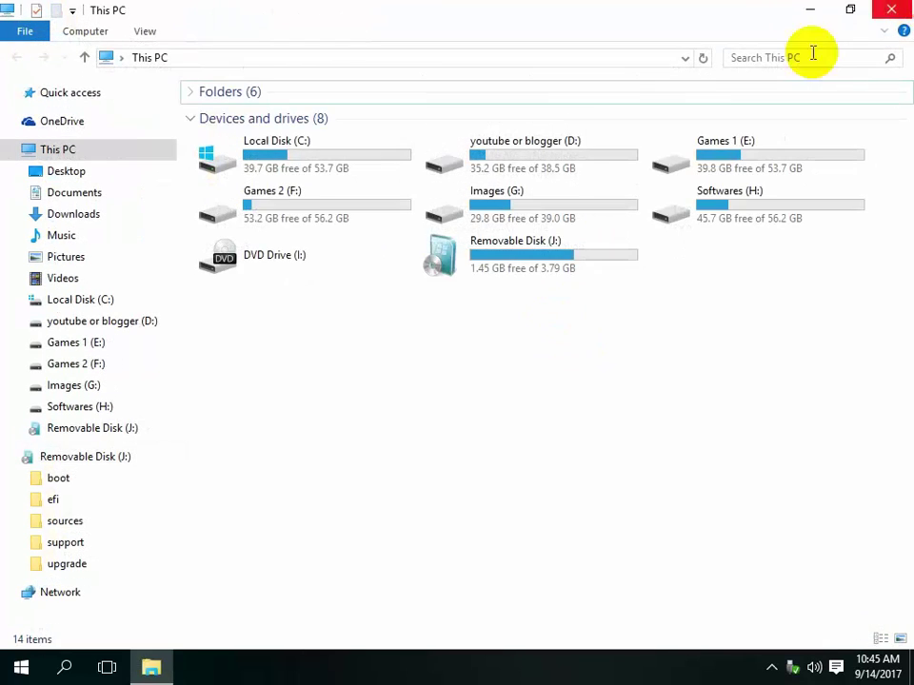
Review the setup files on the reconnected Removable Disk (J:), close File Explorer and refresh the desktop.
left_click(537, 270)
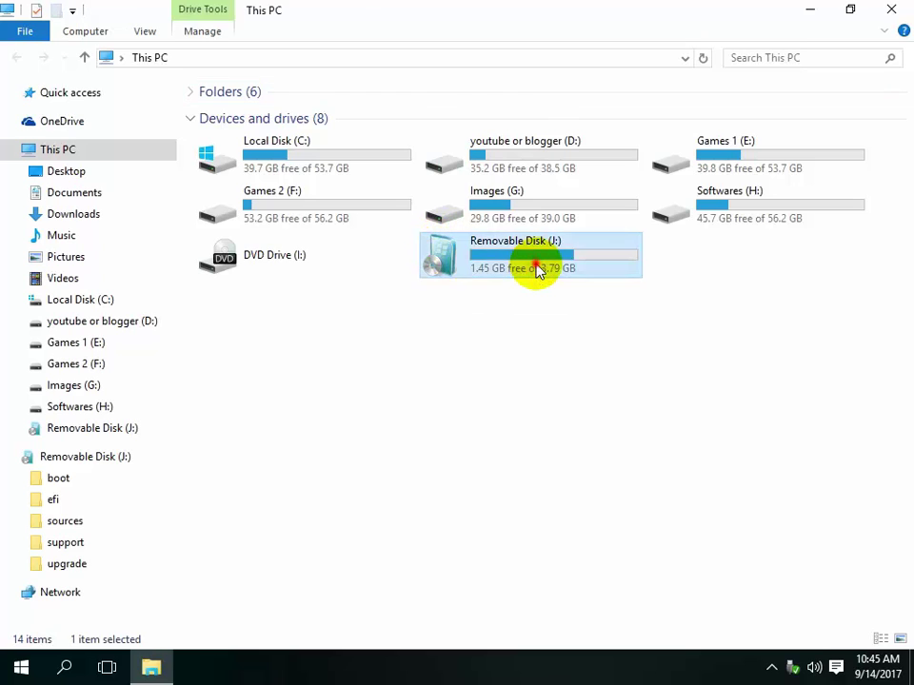
double_click(536, 271)
left_click(17, 57)
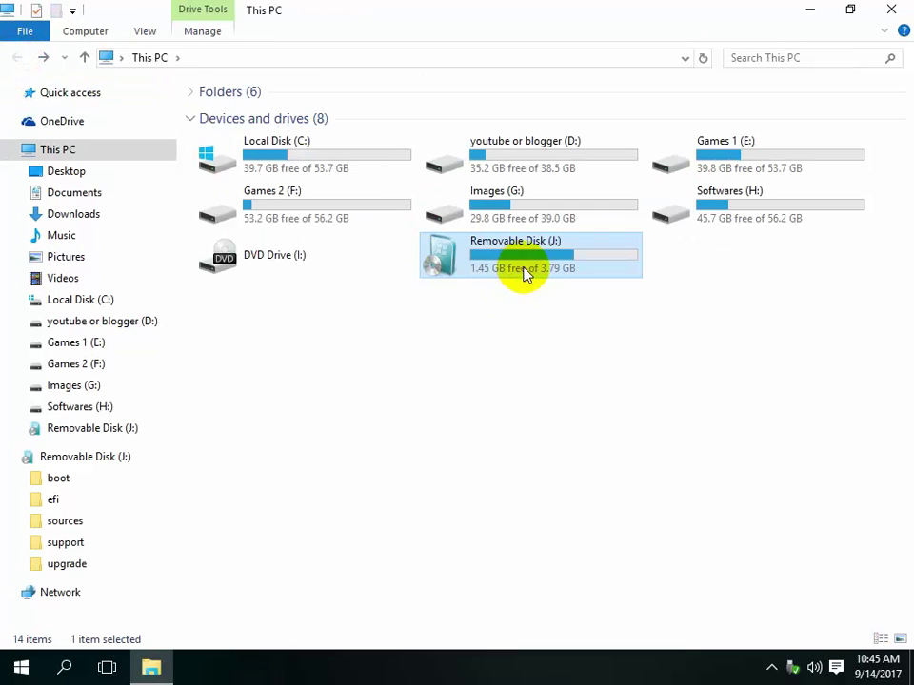
double_click(527, 271)
left_click(16, 57)
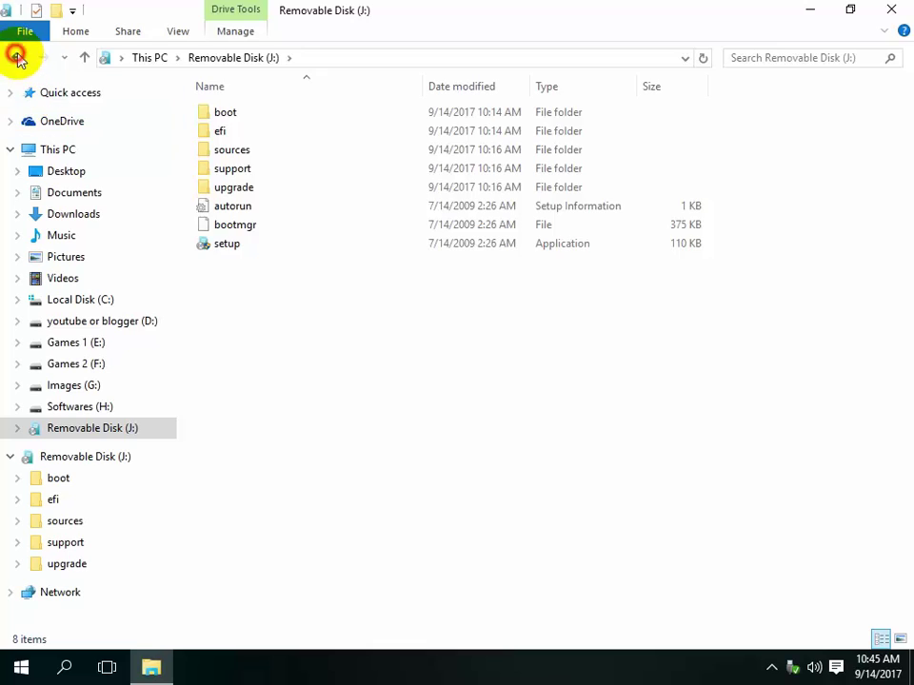
double_click(533, 255)
left_click(16, 57)
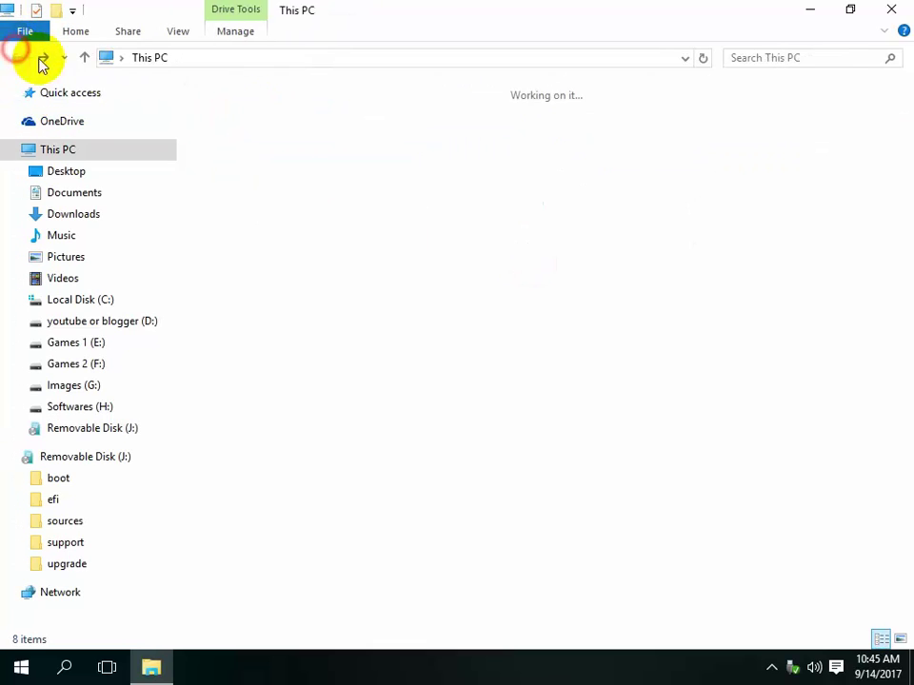
key("alt+F4")
right_click(347, 164)
left_click(391, 216)
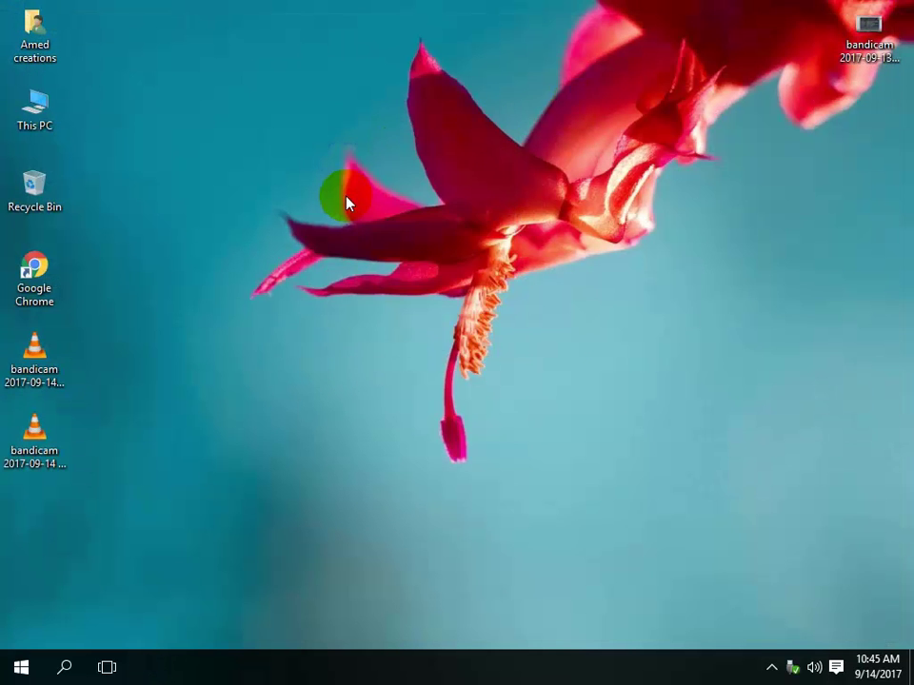